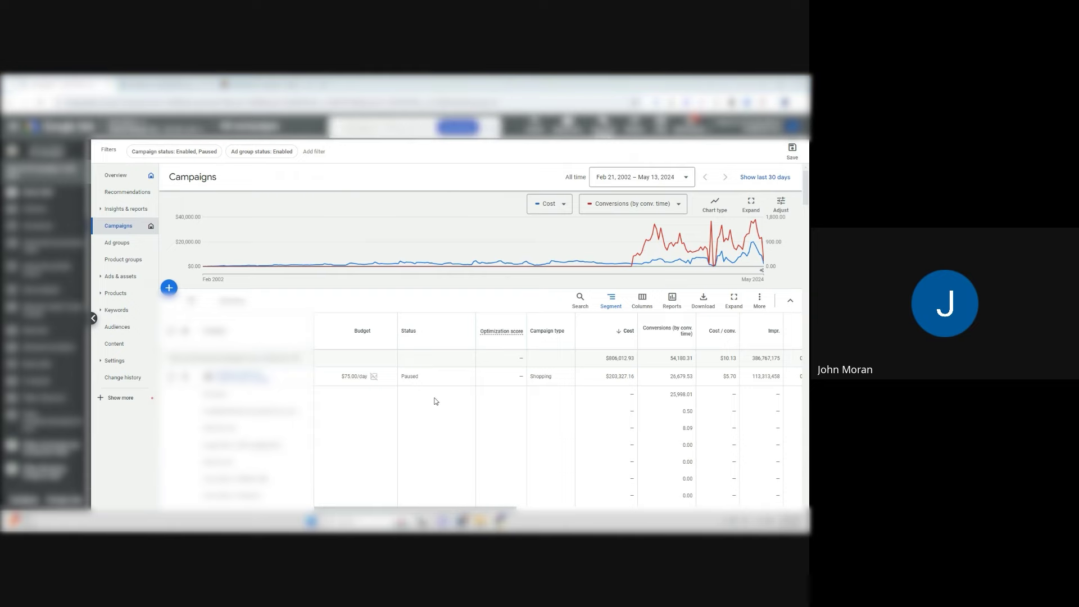
# Limit the campaigns view to the Last 30 days date range
pyautogui.scroll(-1, 435, 401)
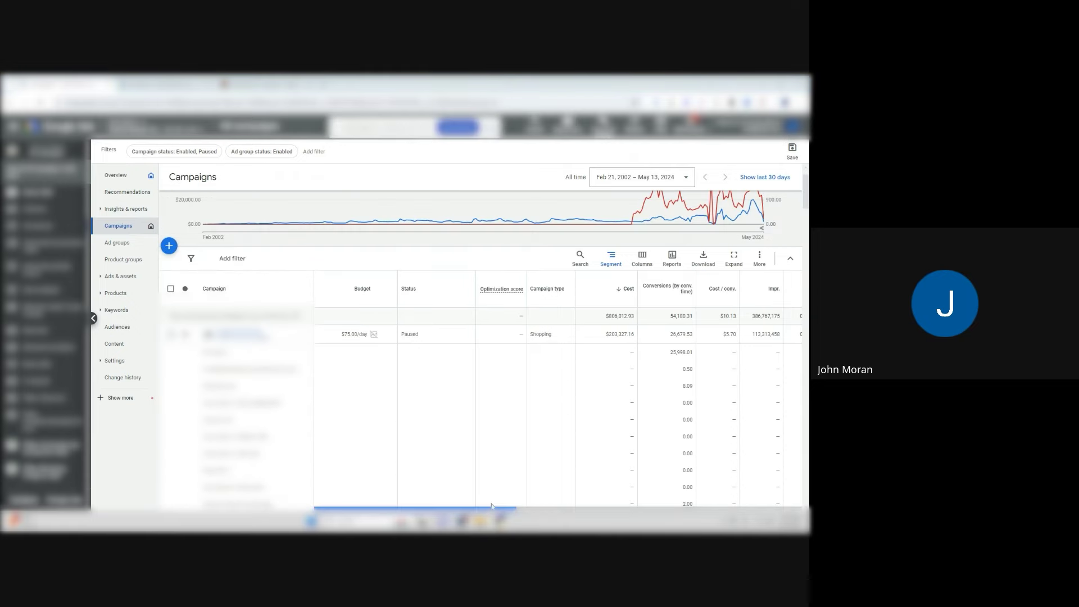
pyautogui.click(641, 177)
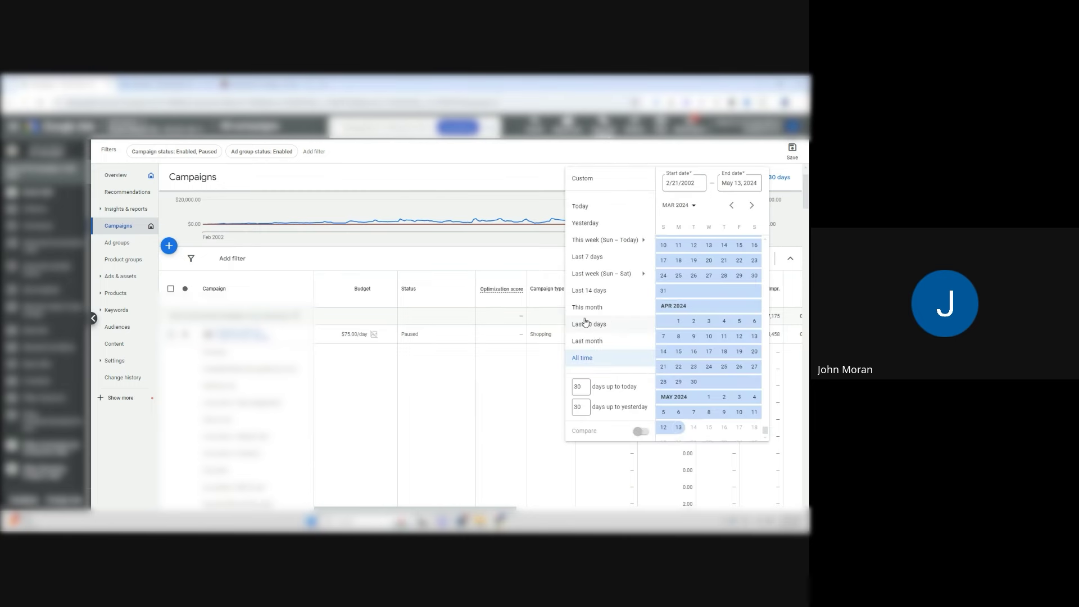
pyautogui.click(588, 324)
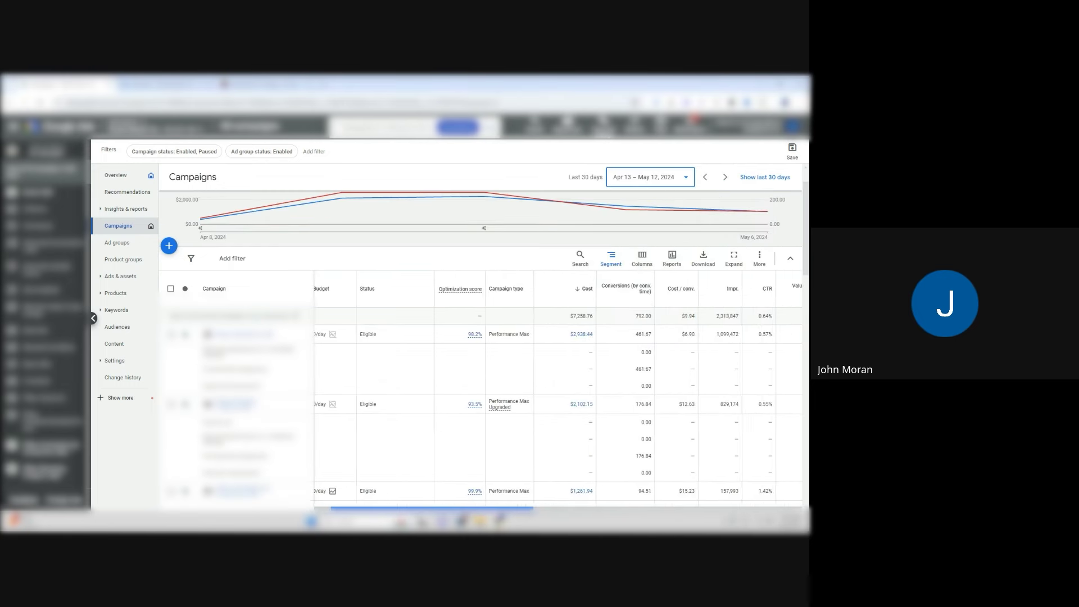
pyautogui.hscroll(3, 599, 276)
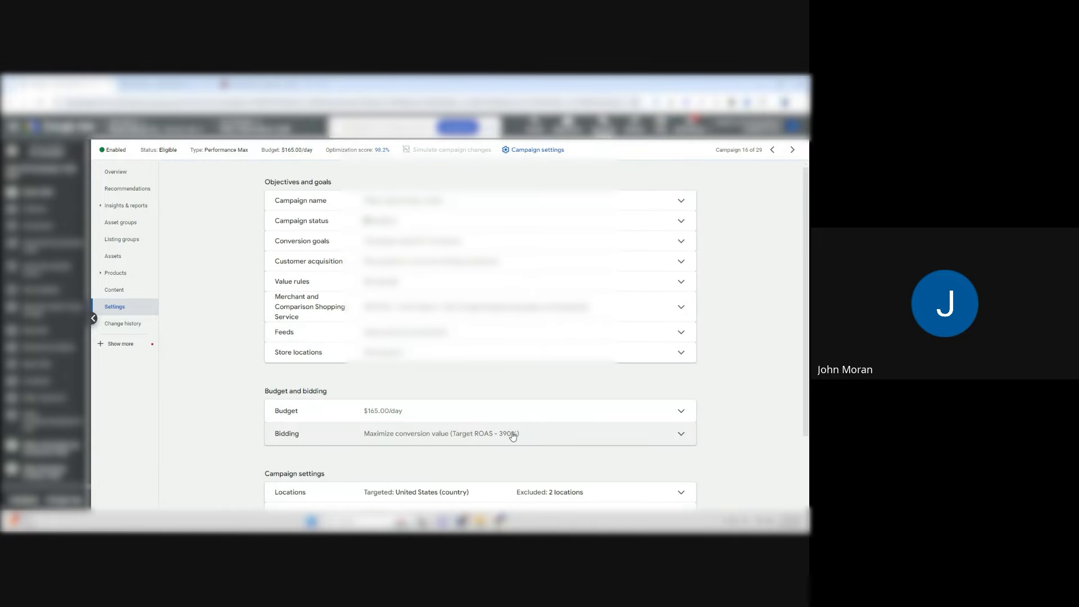
# Scroll down the Performance Max campaign's settings to review its budget and bidding
pyautogui.scroll(-2, 511, 434)
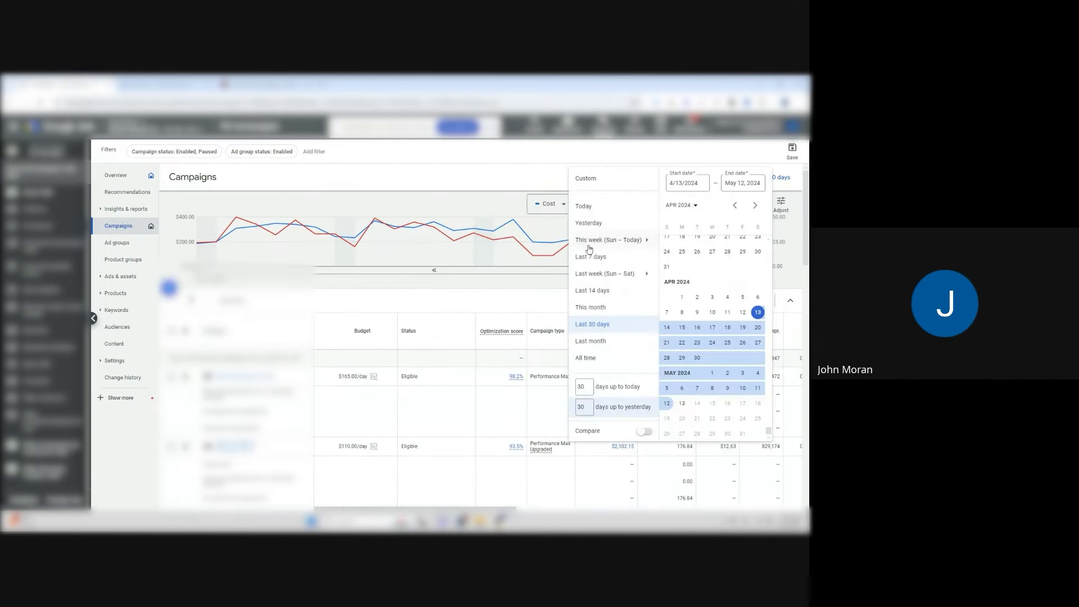
# Show the last 7 days and segment campaigns by day, after briefly trying click type
pyautogui.click(522, 360)
pyautogui.click(611, 301)
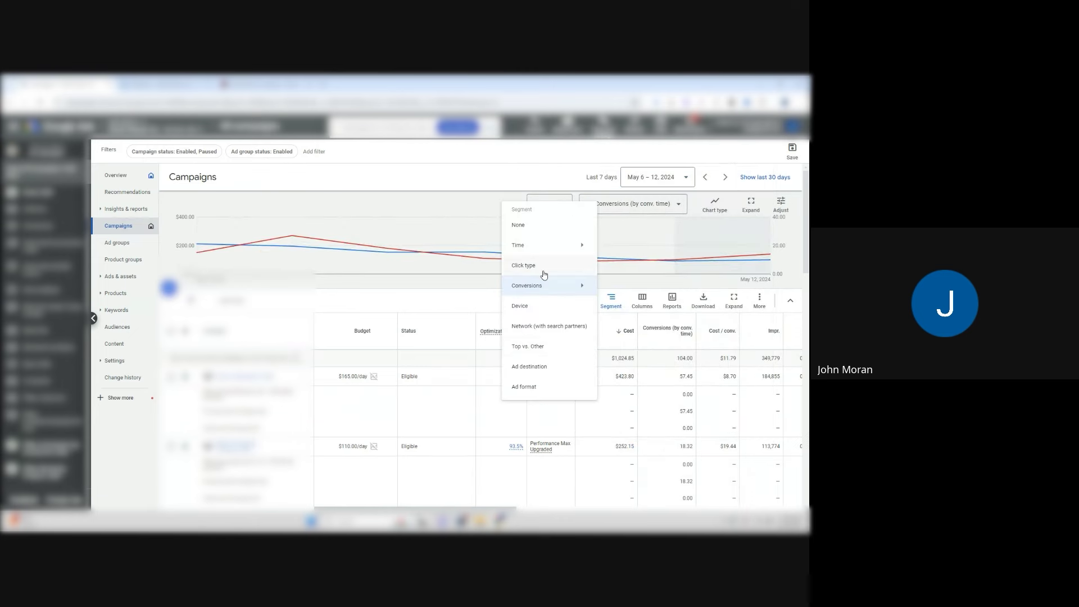
pyautogui.click(545, 255)
pyautogui.click(611, 301)
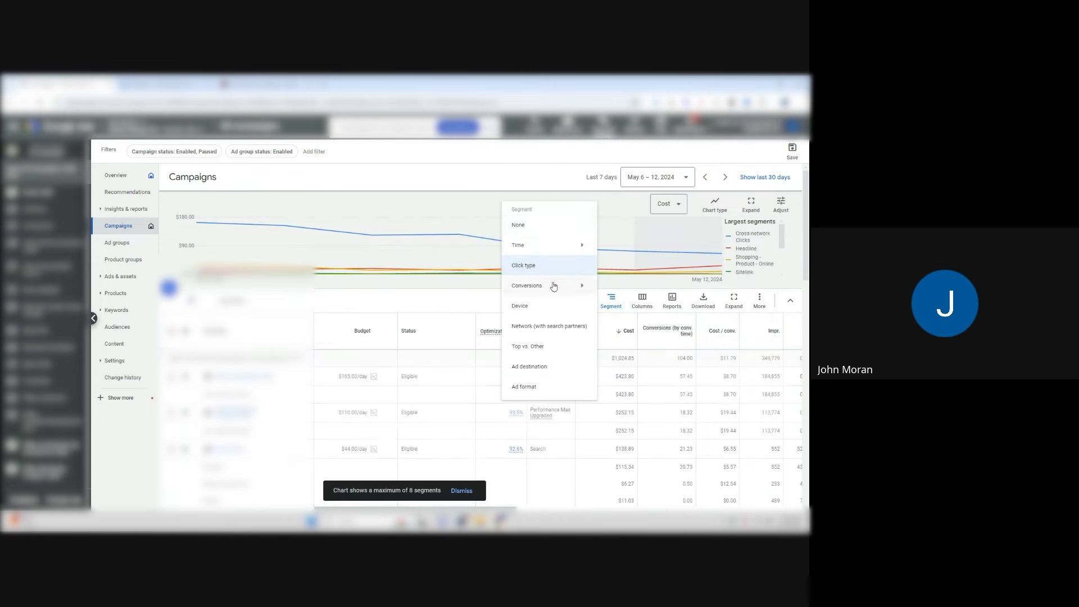
pyautogui.moveTo(573, 245)
pyautogui.click(620, 253)
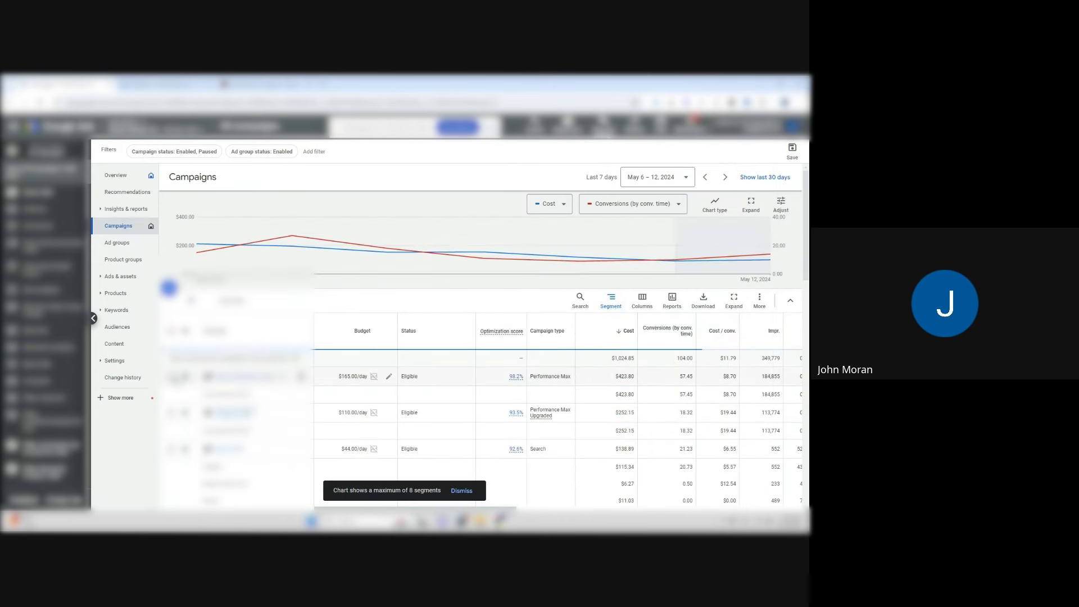
# Select the first campaign row, scroll the table sideways, then clear the selection
pyautogui.click(170, 375)
pyautogui.scroll(-1, 458, 364)
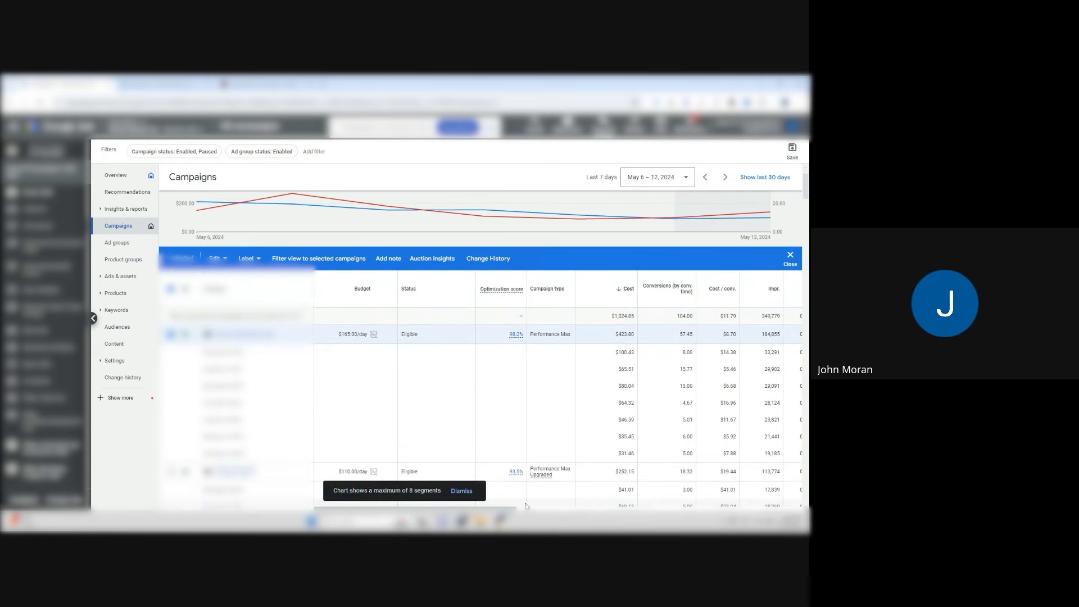
pyautogui.moveTo(394, 507); pyautogui.dragTo(680, 508)
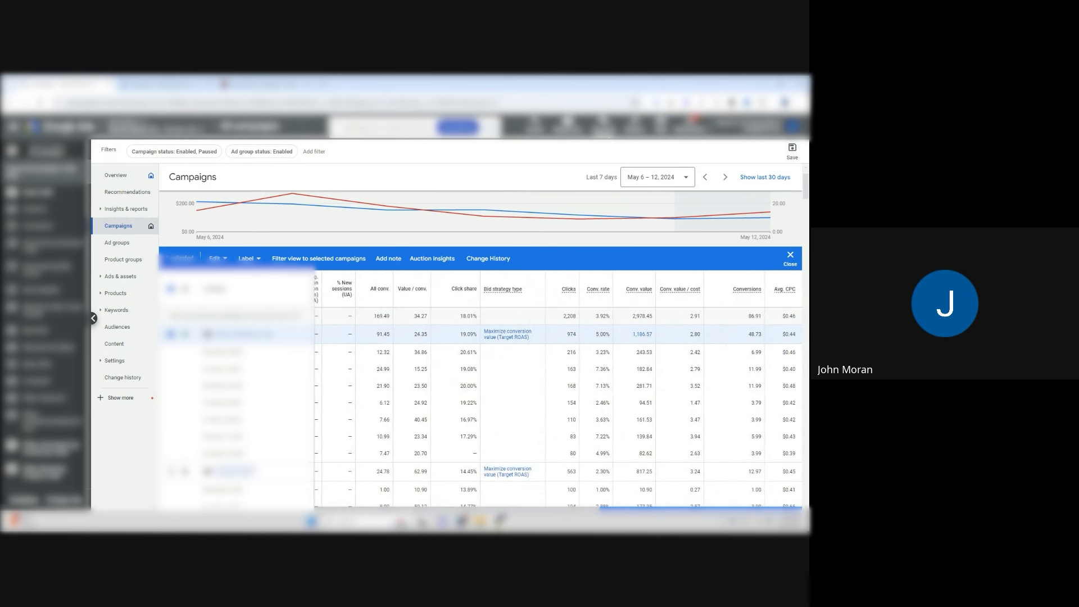
pyautogui.moveTo(680, 508); pyautogui.dragTo(671, 507)
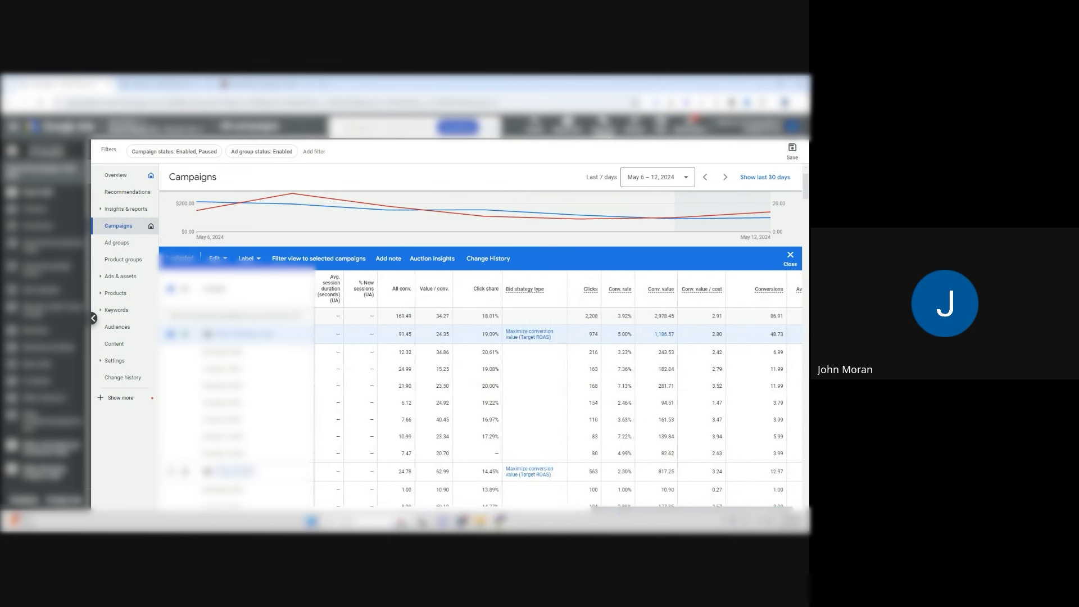
pyautogui.click(791, 258)
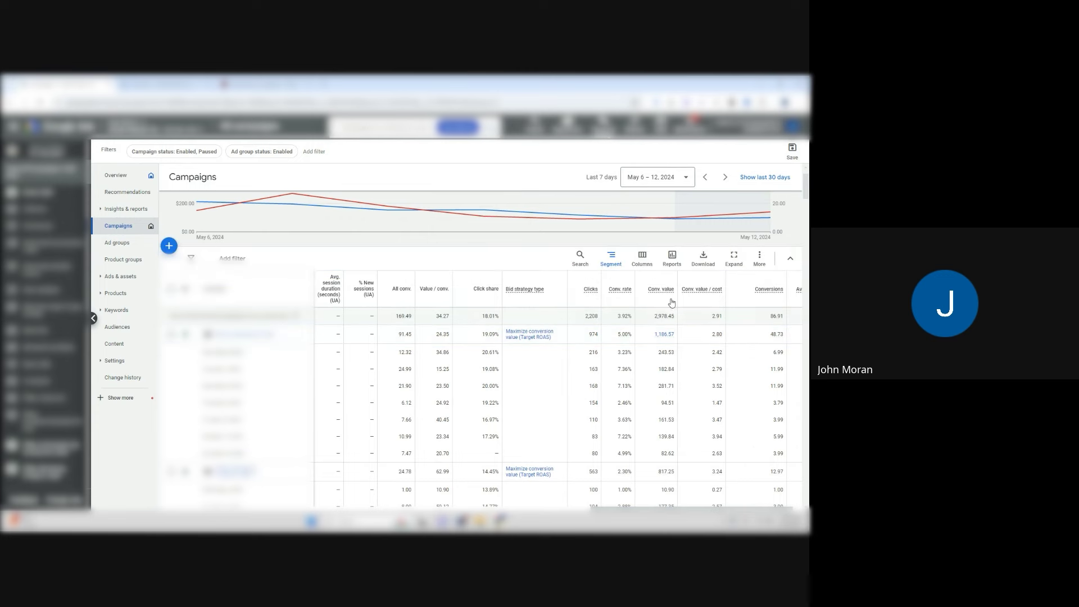
# Drag Conv. value / cost into the campaigns table's column list
pyautogui.click(640, 259)
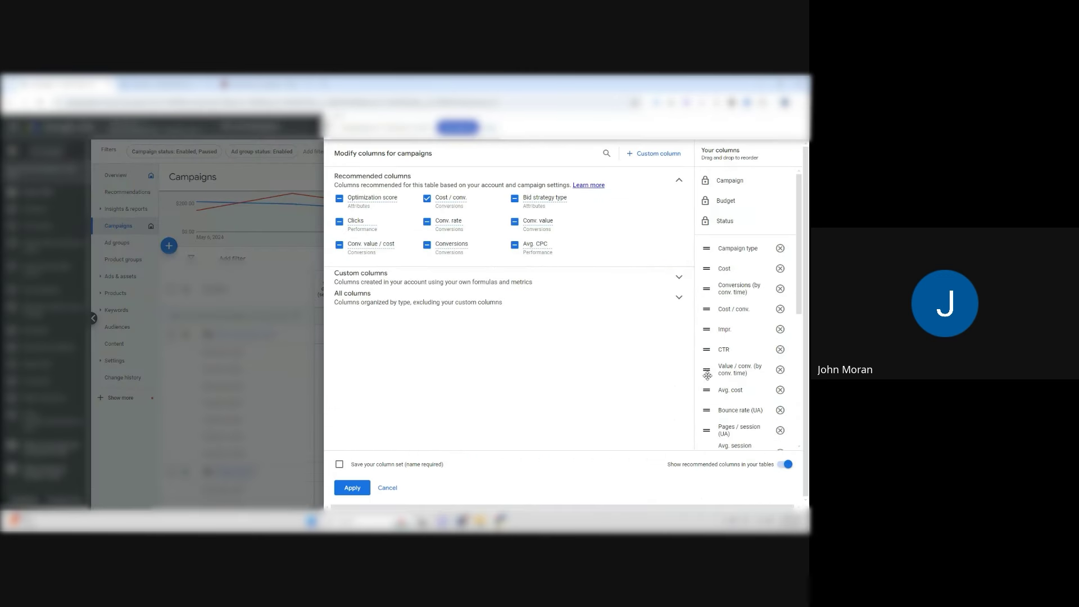
pyautogui.scroll(-5, 725, 389)
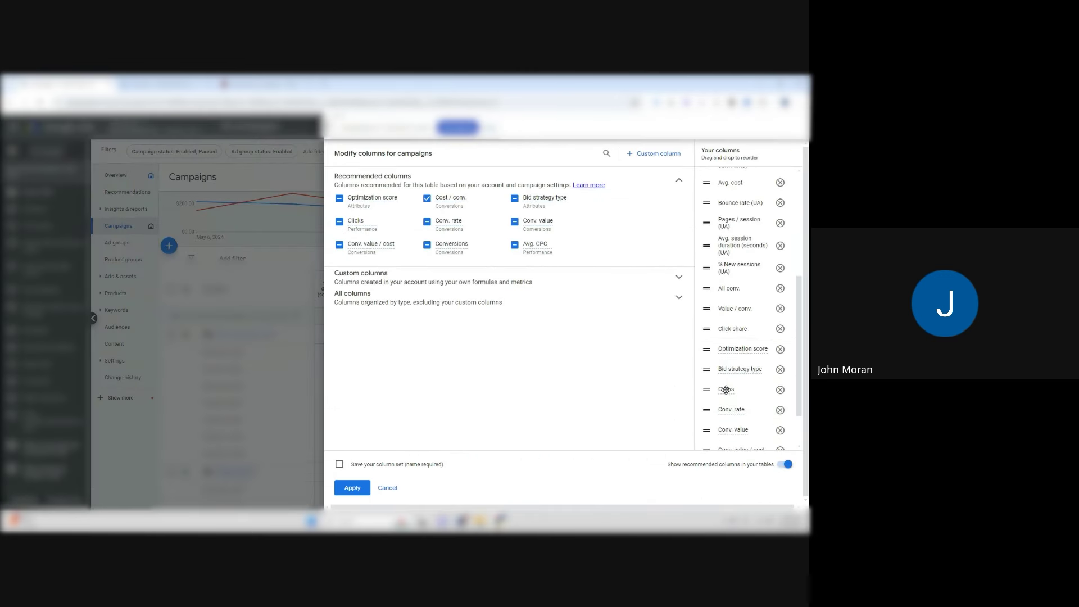
pyautogui.moveTo(722, 397); pyautogui.dragTo(711, 247)
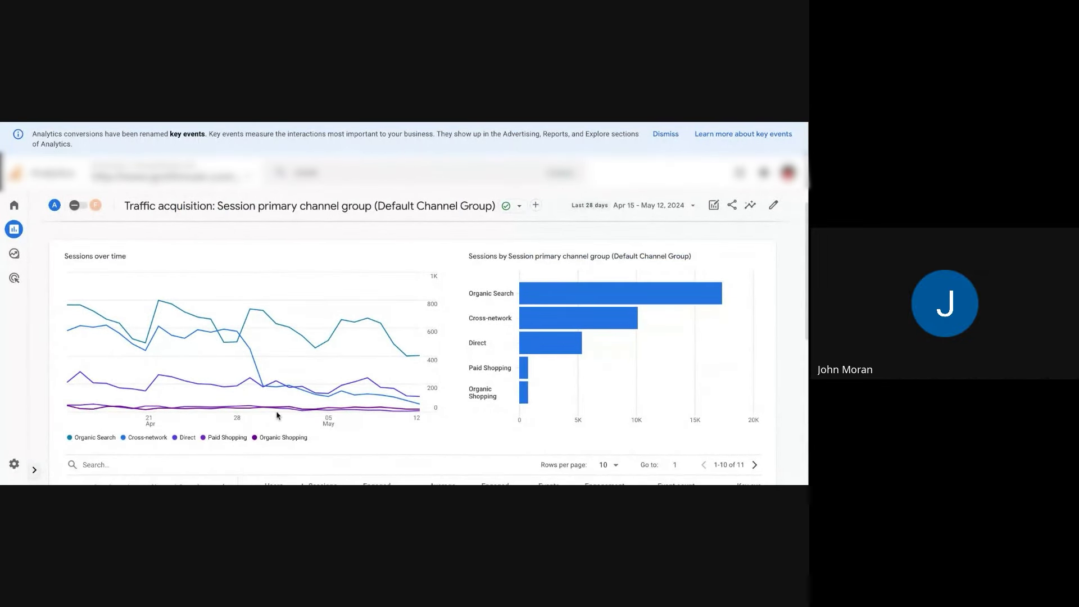
# Inspect the Sessions over time chart in the Traffic acquisition report
pyautogui.moveTo(227, 406)
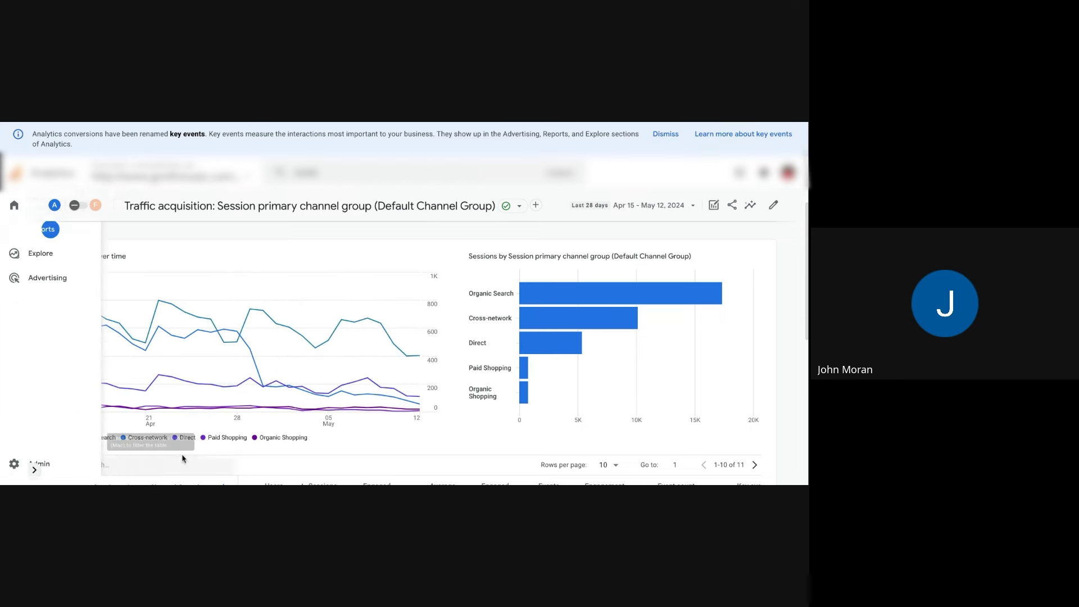
# Go to Acquisition > User acquisition and scroll down to its channel table
pyautogui.click(34, 470)
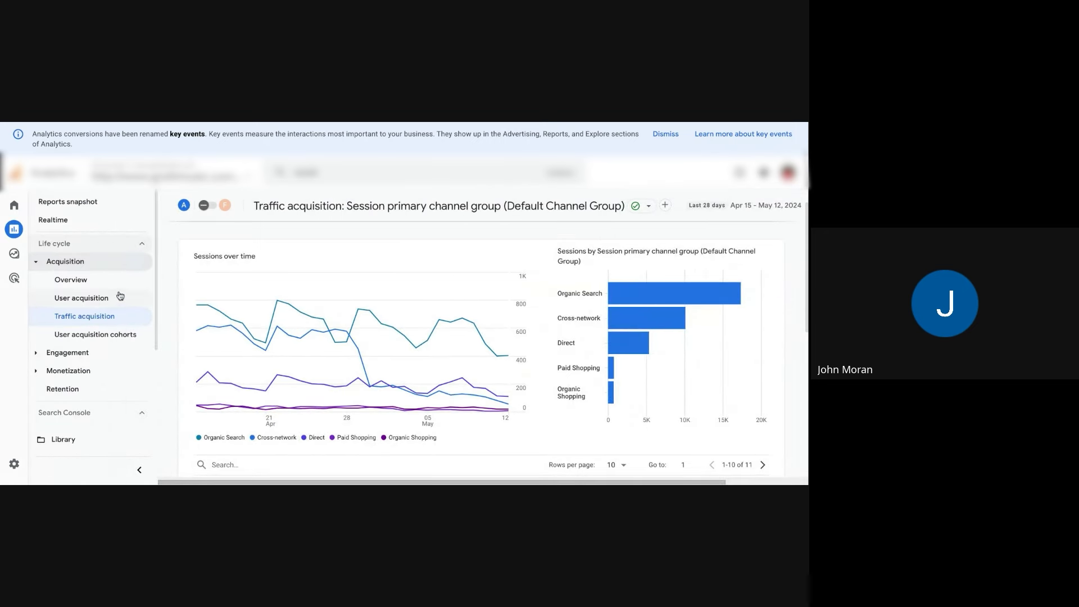
pyautogui.click(102, 301)
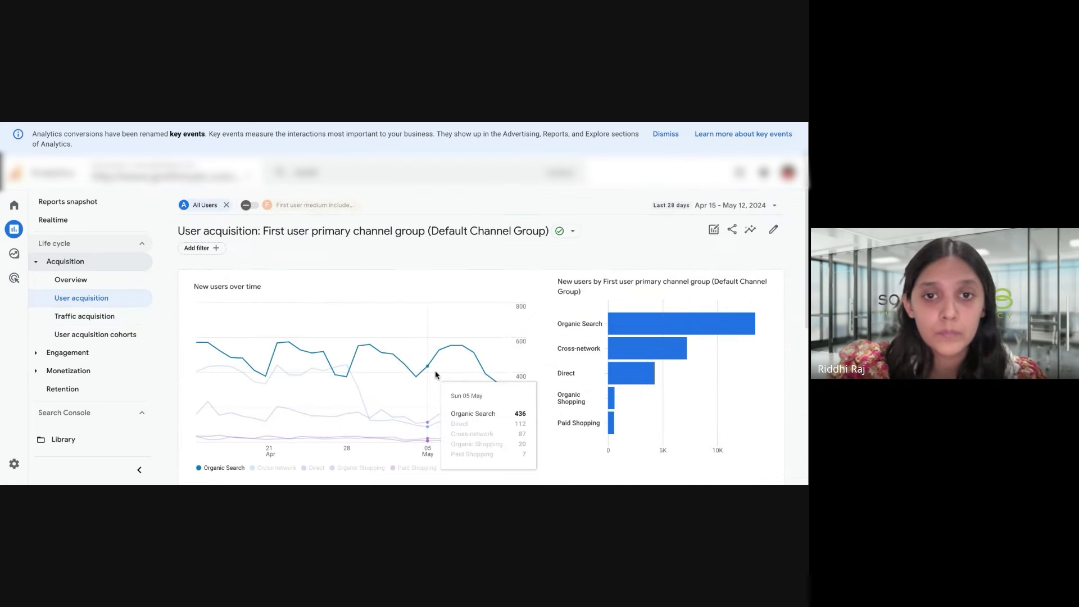
pyautogui.scroll(-1, 440, 376)
pyautogui.scroll(-1, 439, 376)
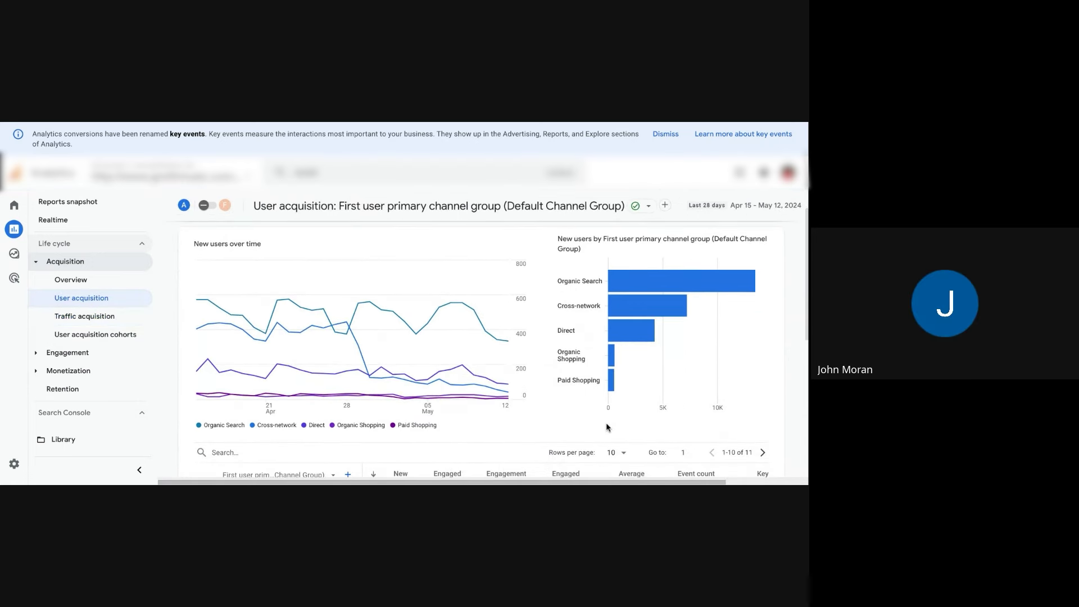
pyautogui.scroll(-1, 573, 416)
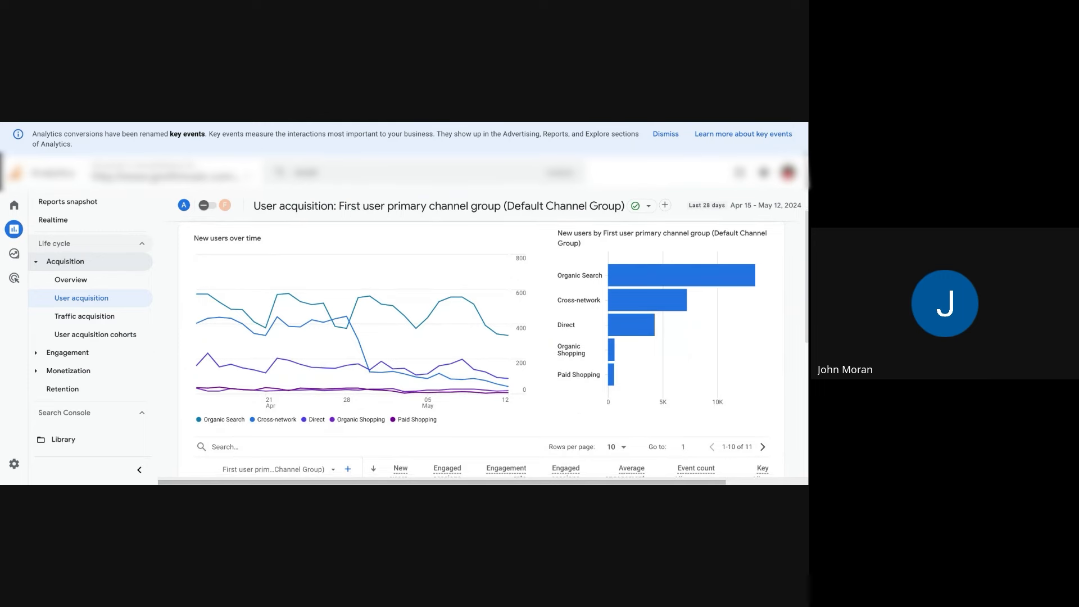
pyautogui.scroll(-5, 573, 396)
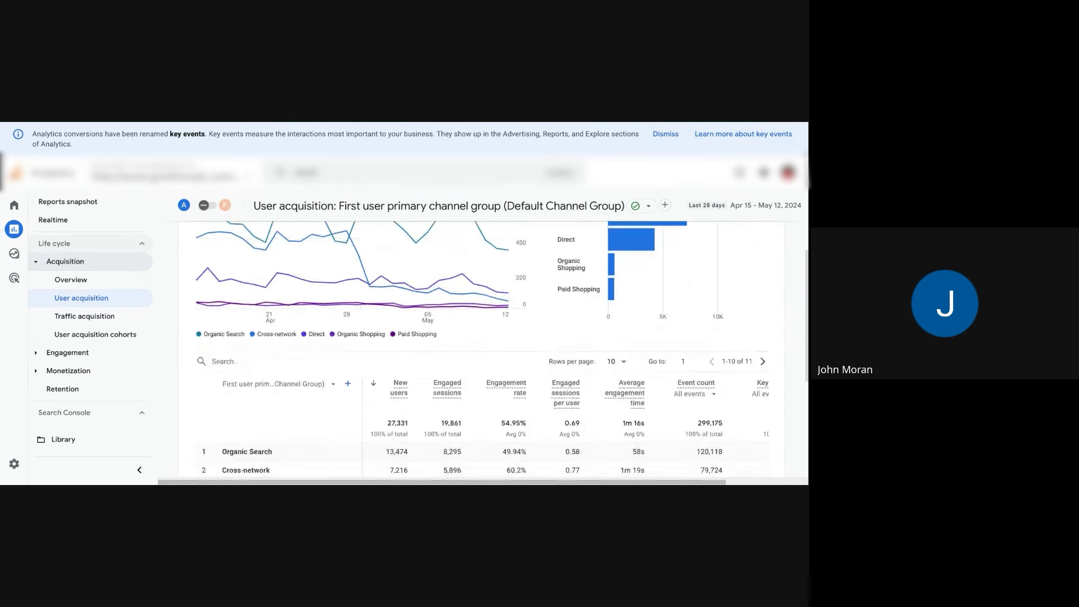
pyautogui.scroll(-2, 572, 395)
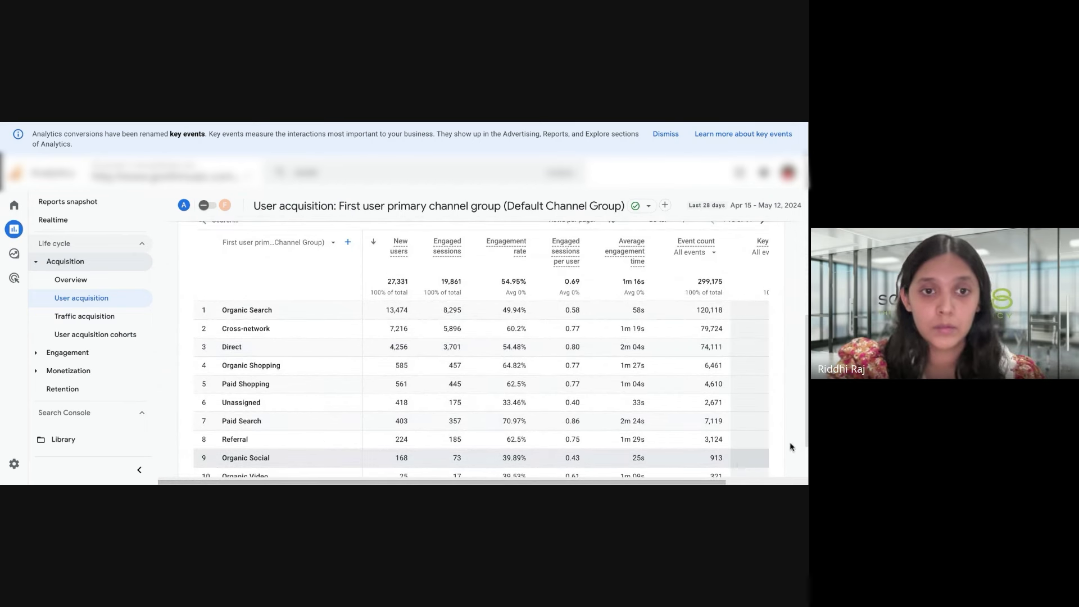
pyautogui.scroll(-1, 799, 433)
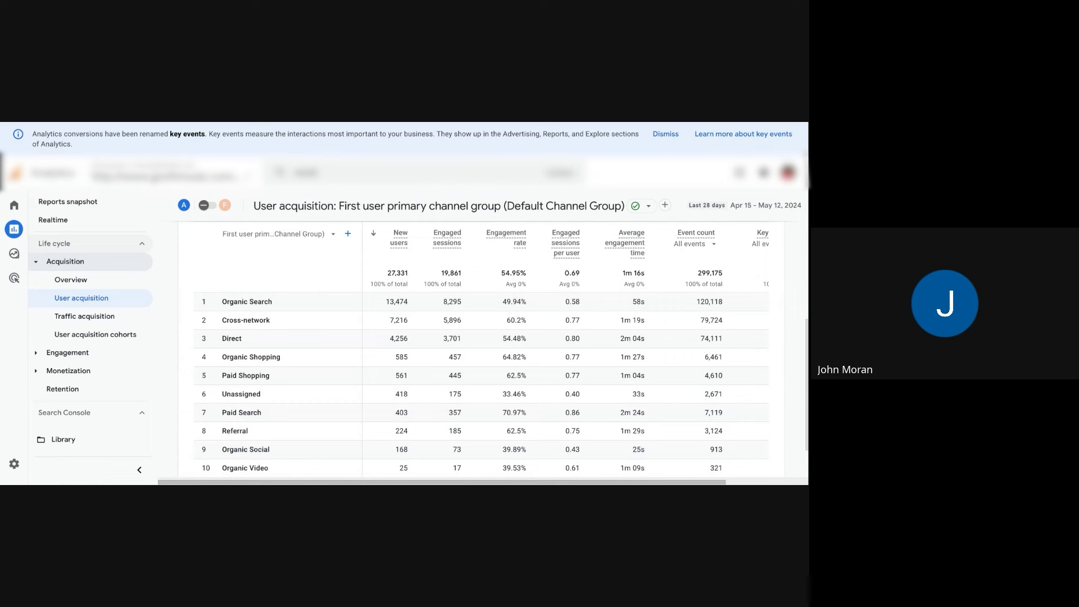
pyautogui.scroll(-1, 481, 347)
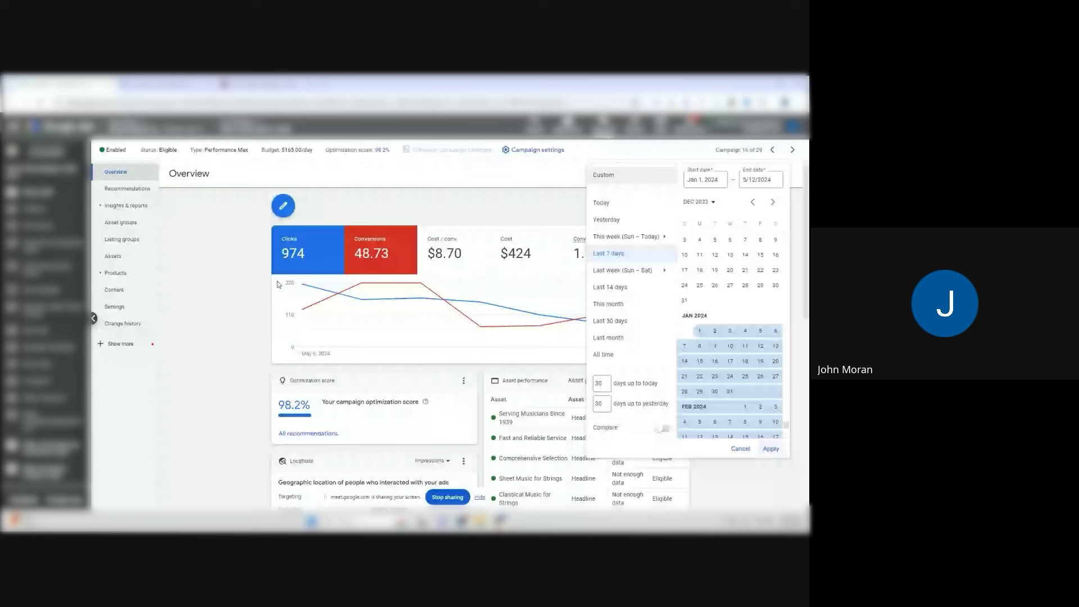
# Chart Conv. value / cost on the overview for Jan 1 – May 12, 2024
pyautogui.click(277, 281)
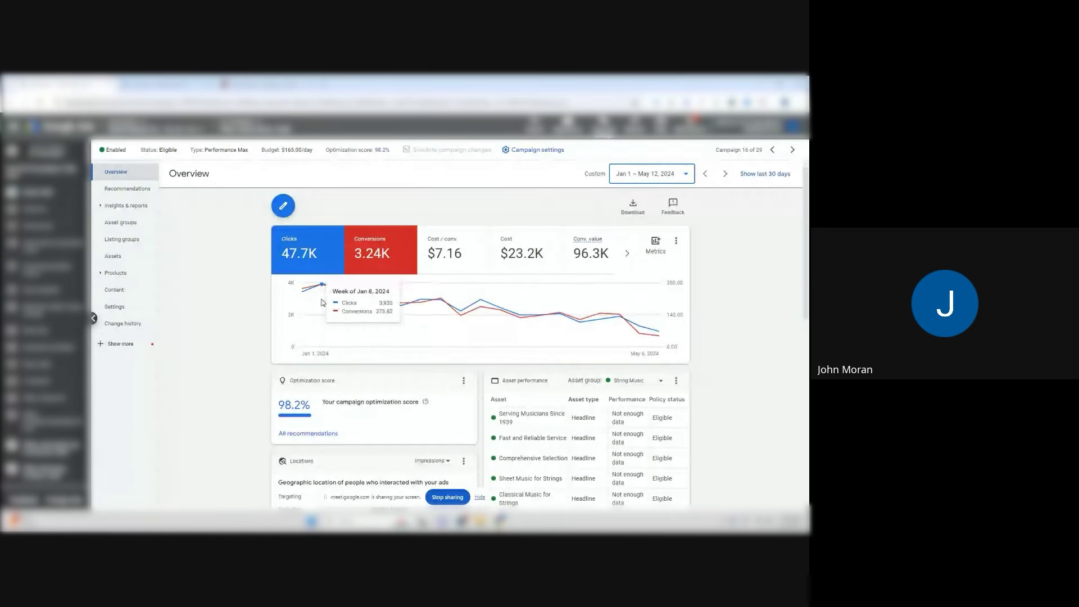
pyautogui.click(635, 254)
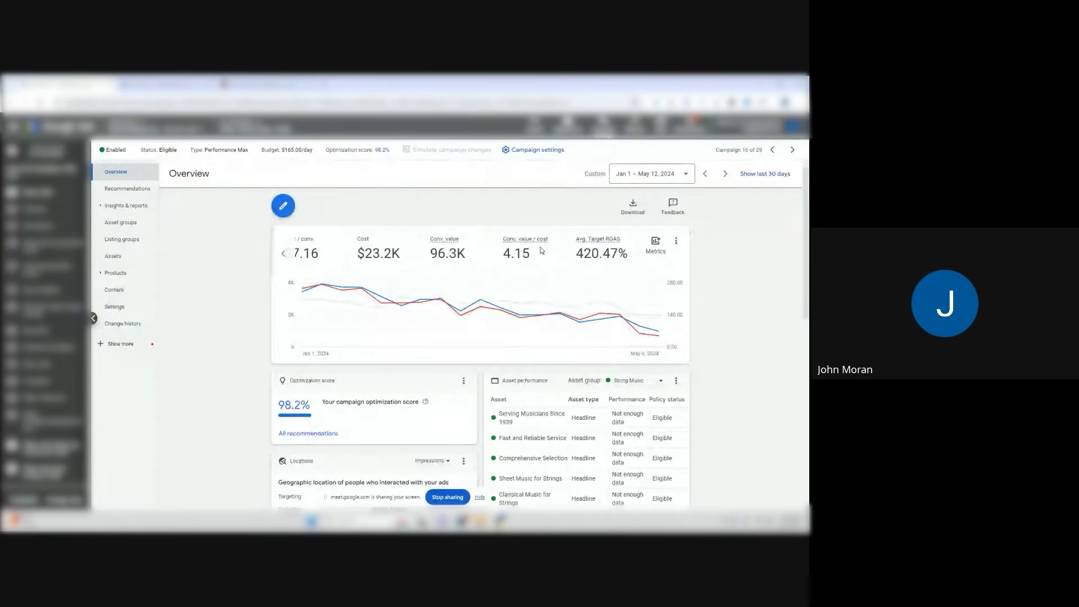
pyautogui.click(544, 258)
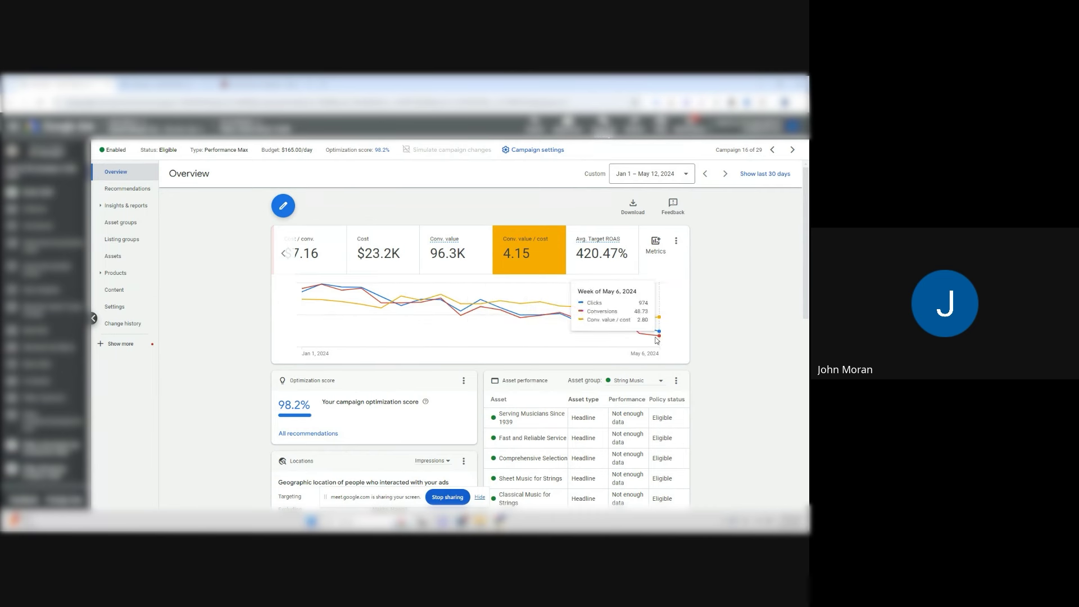
# List all campaigns for the last 7 days
pyautogui.click(289, 141)
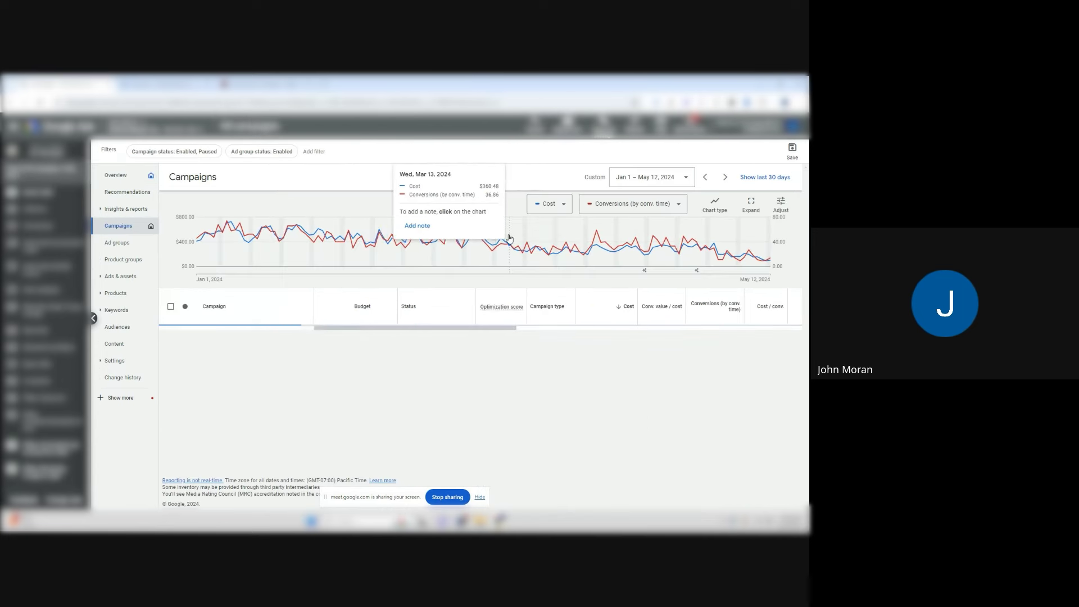
pyautogui.click(635, 177)
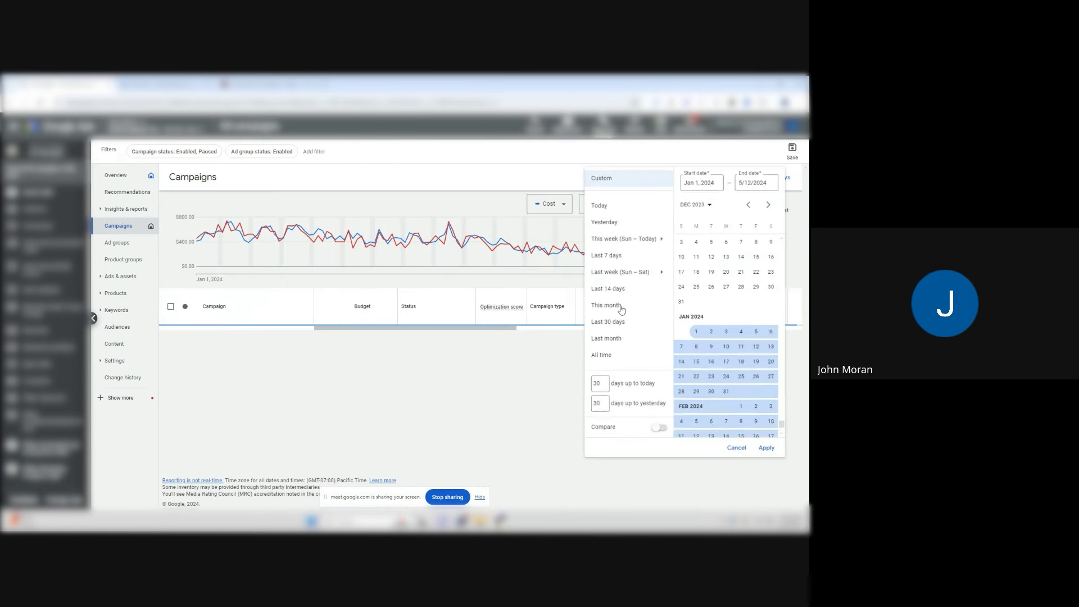
pyautogui.click(615, 256)
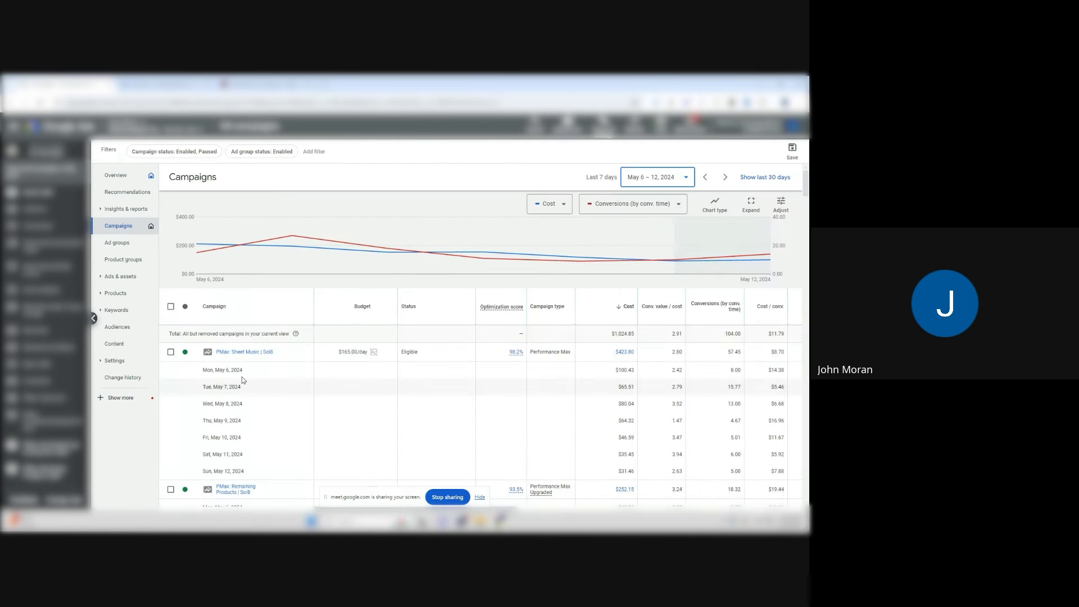
pyautogui.scroll(-1, 241, 378)
# Add a Target ROAS column, found by searching 'tar', beside Conv. value / cost
pyautogui.hscroll(1, 270, 379)
pyautogui.hscroll(-1, 427, 394)
pyautogui.click(643, 258)
pyautogui.click(636, 316)
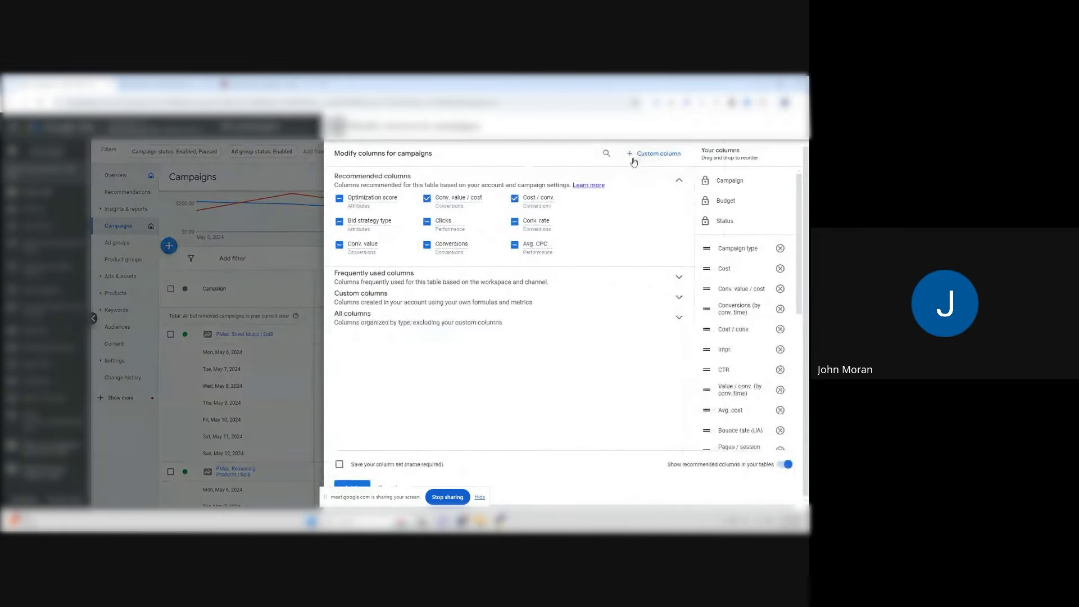
pyautogui.click(606, 153)
pyautogui.write('tar')
pyautogui.click(409, 200)
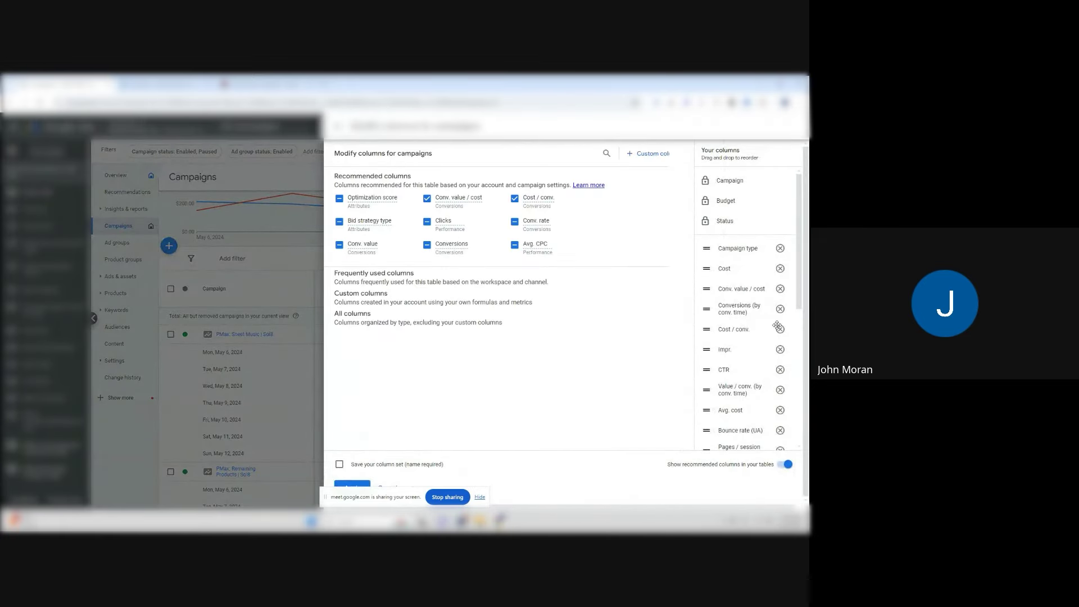
pyautogui.scroll(-4, 776, 360)
pyautogui.moveTo(710, 380); pyautogui.dragTo(718, 270)
pyautogui.click(352, 486)
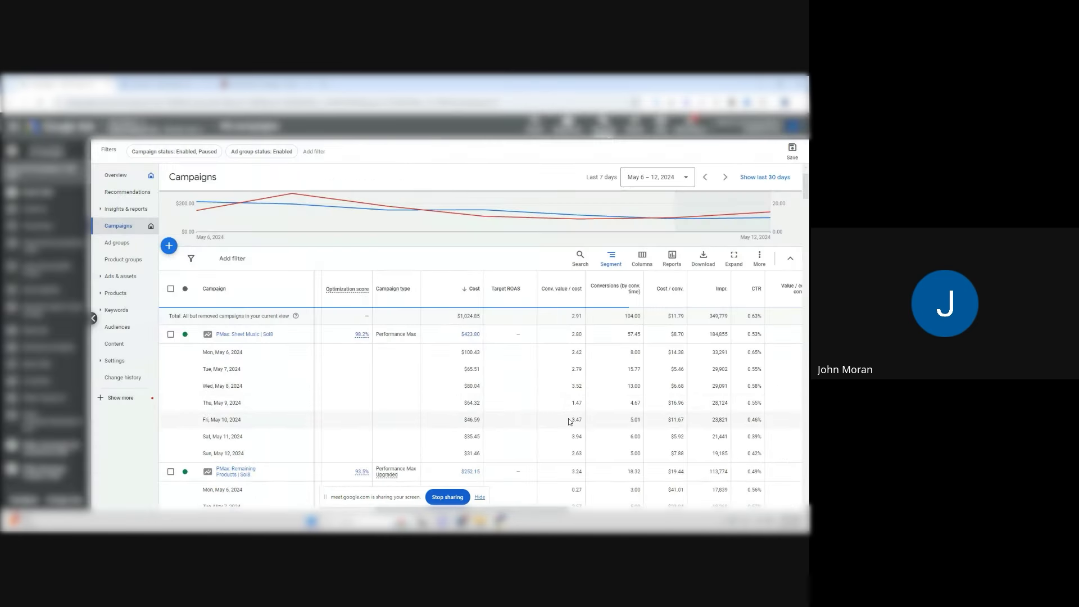
pyautogui.scroll(-2, 495, 349)
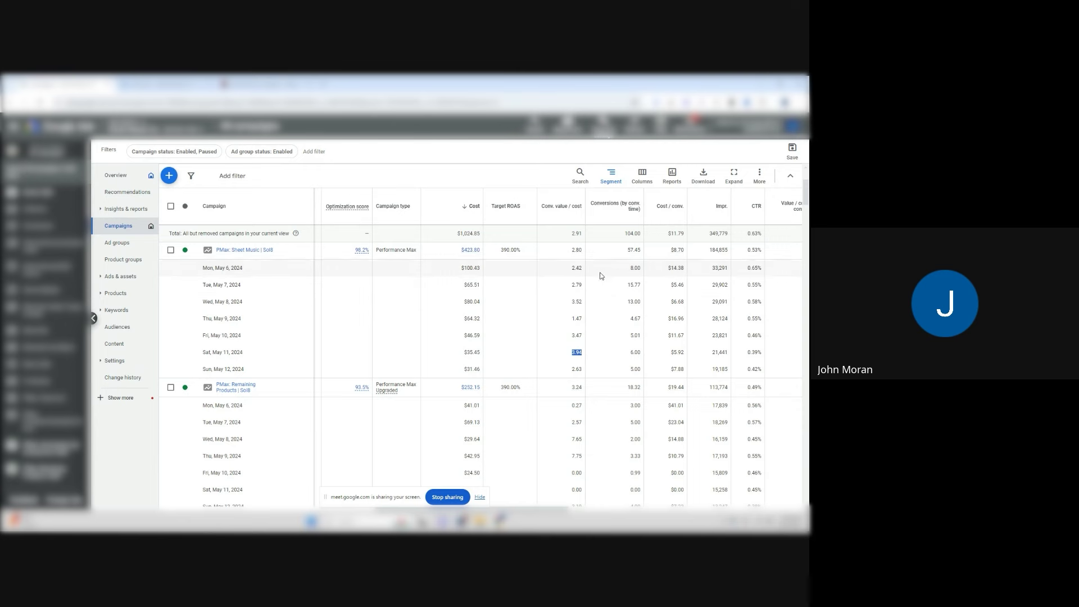
pyautogui.scroll(-2, 591, 355)
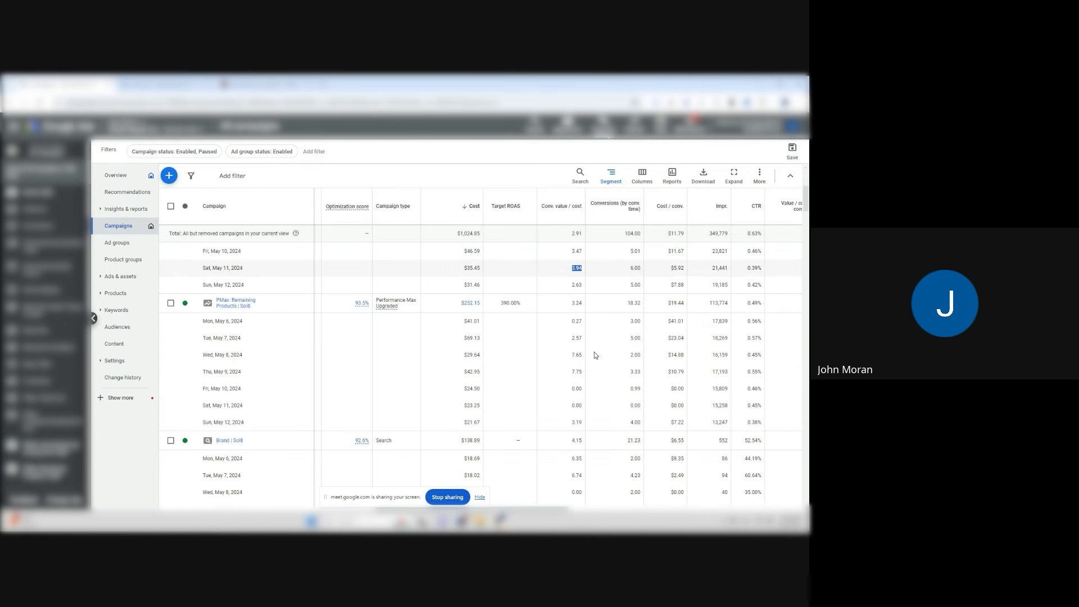
pyautogui.hscroll(-3, 592, 355)
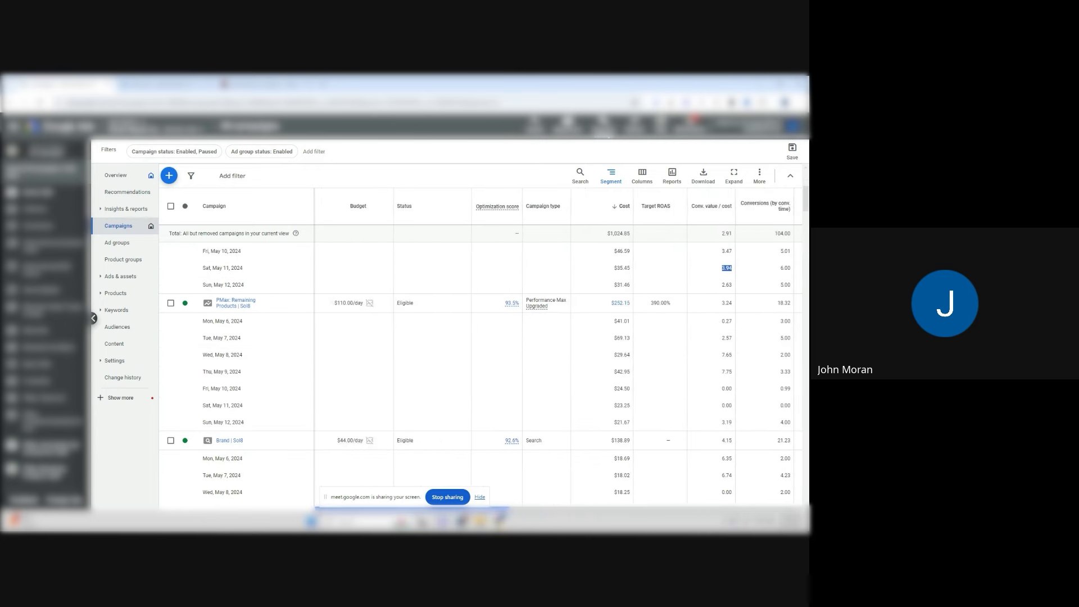
pyautogui.hscroll(3, 591, 356)
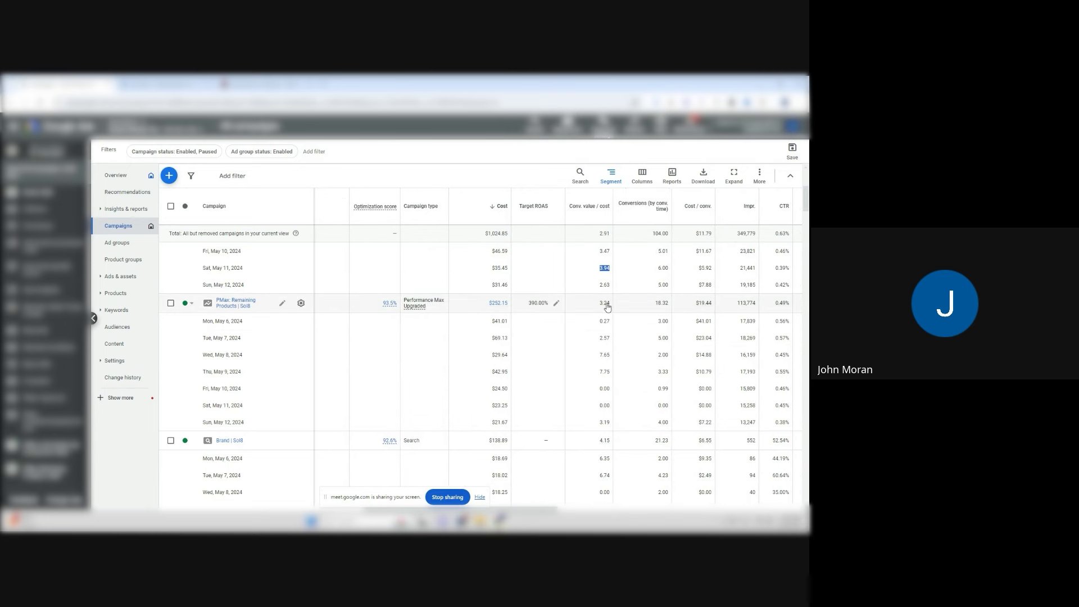
pyautogui.moveTo(604, 304)
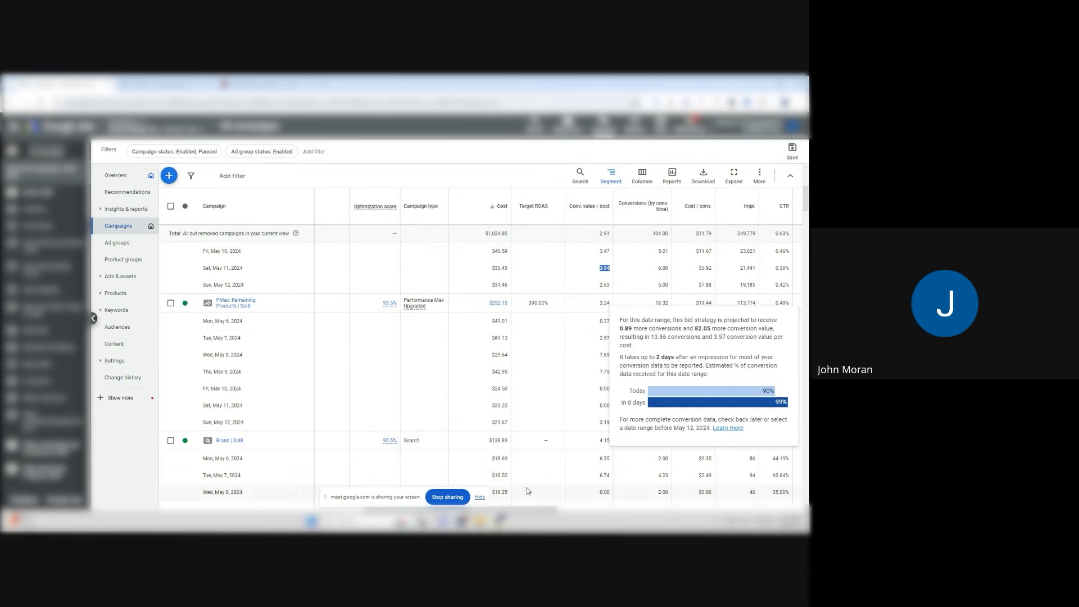
pyautogui.hscroll(-5, 562, 365)
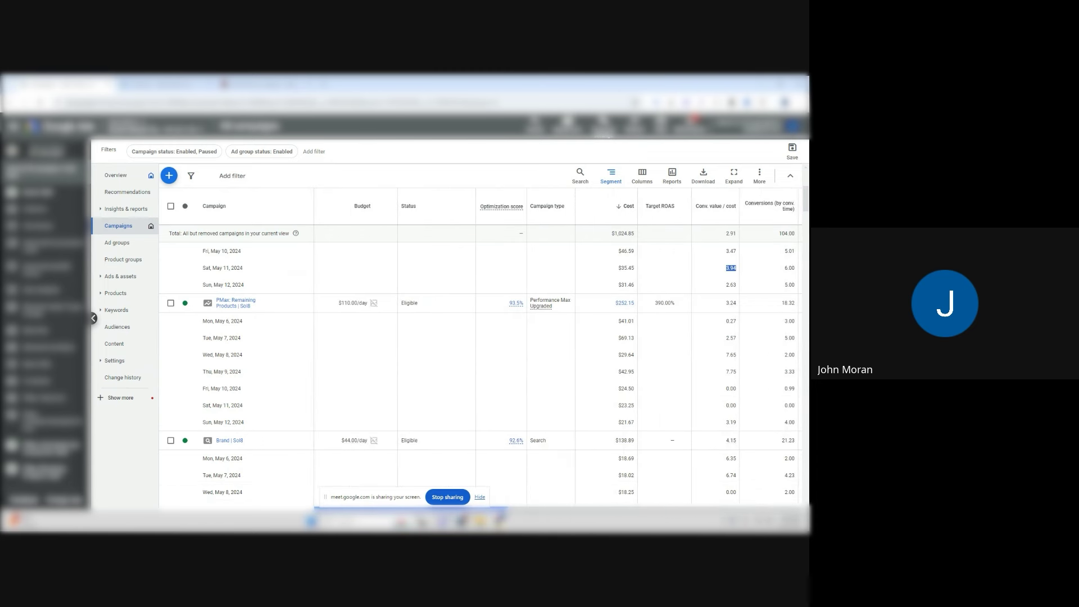
pyautogui.hscroll(4, 534, 373)
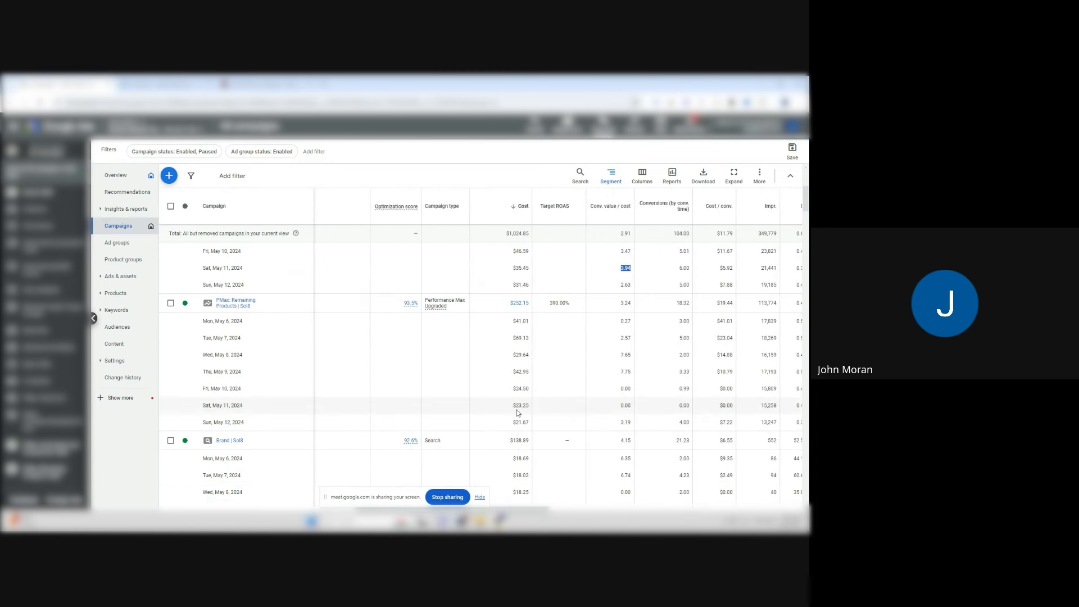
# Scroll back up to the Performance Max campaigns in the table
pyautogui.scroll(3, 337, 354)
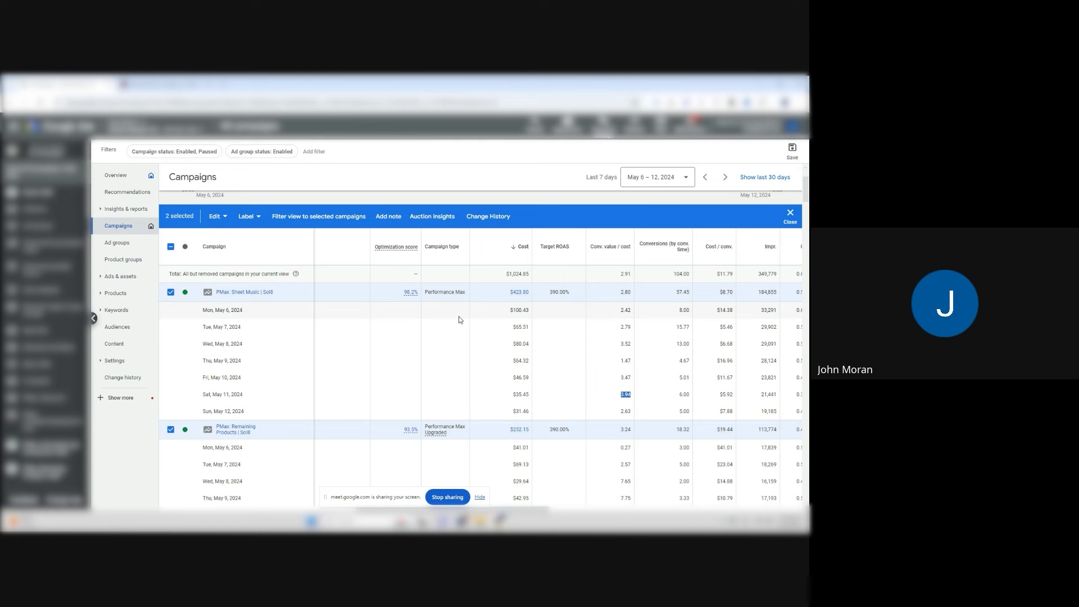
pyautogui.moveTo(513, 344); pyautogui.dragTo(527, 361)
pyautogui.click(517, 379)
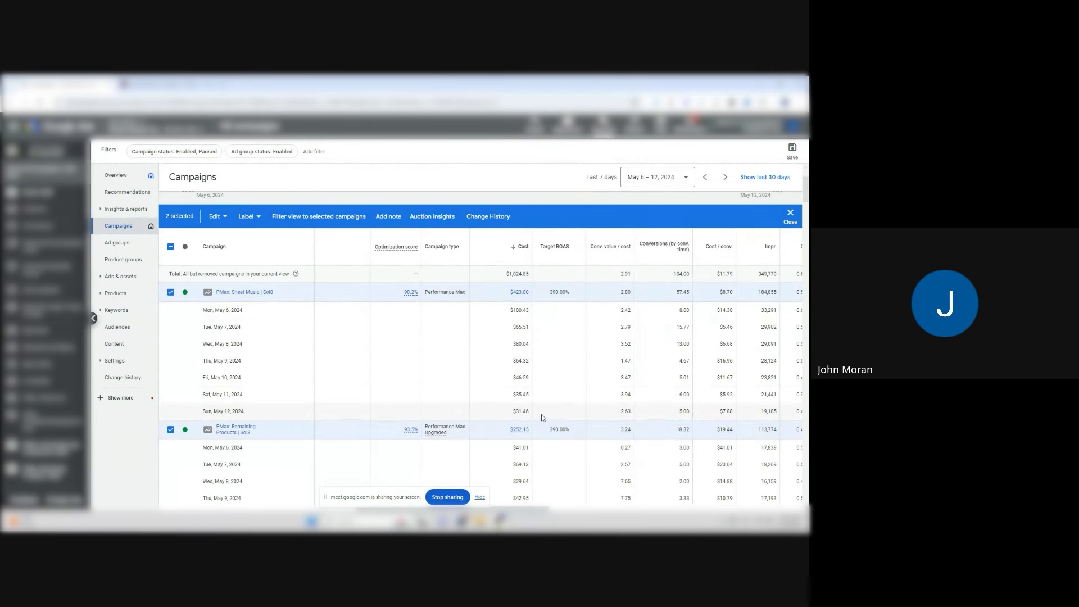
pyautogui.moveTo(511, 412); pyautogui.dragTo(789, 419)
pyautogui.click(788, 419)
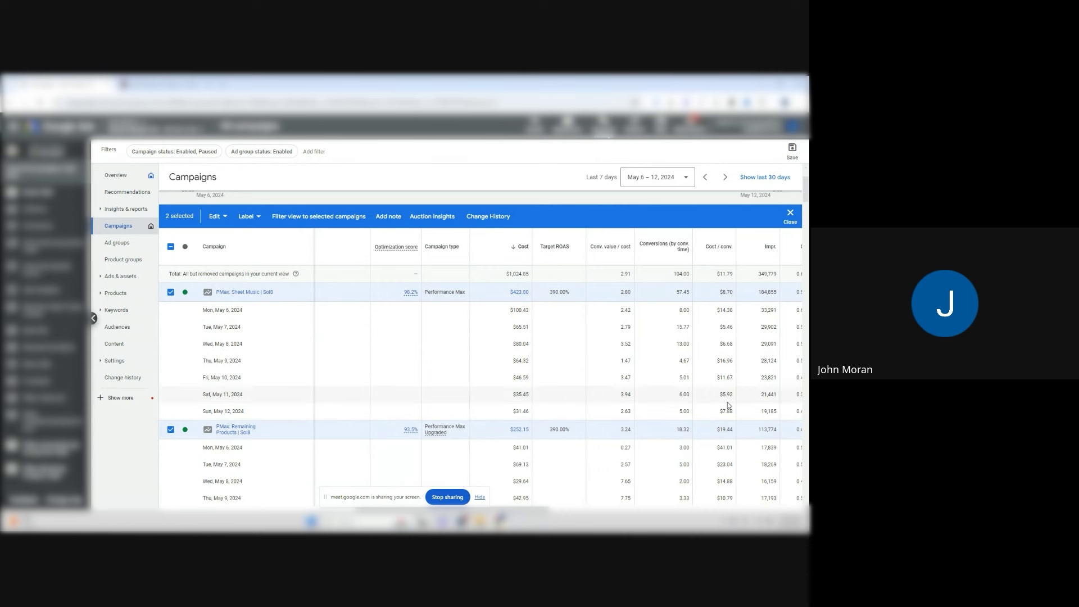
pyautogui.scroll(-2, 609, 441)
pyautogui.scroll(-2, 608, 441)
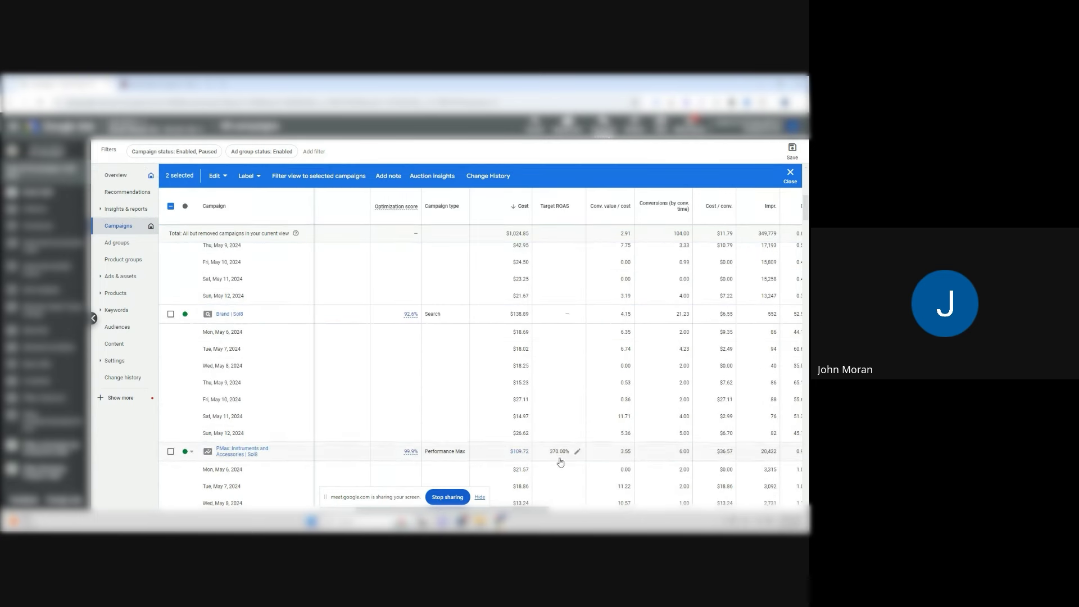
pyautogui.scroll(-2, 541, 472)
pyautogui.scroll(-3, 541, 471)
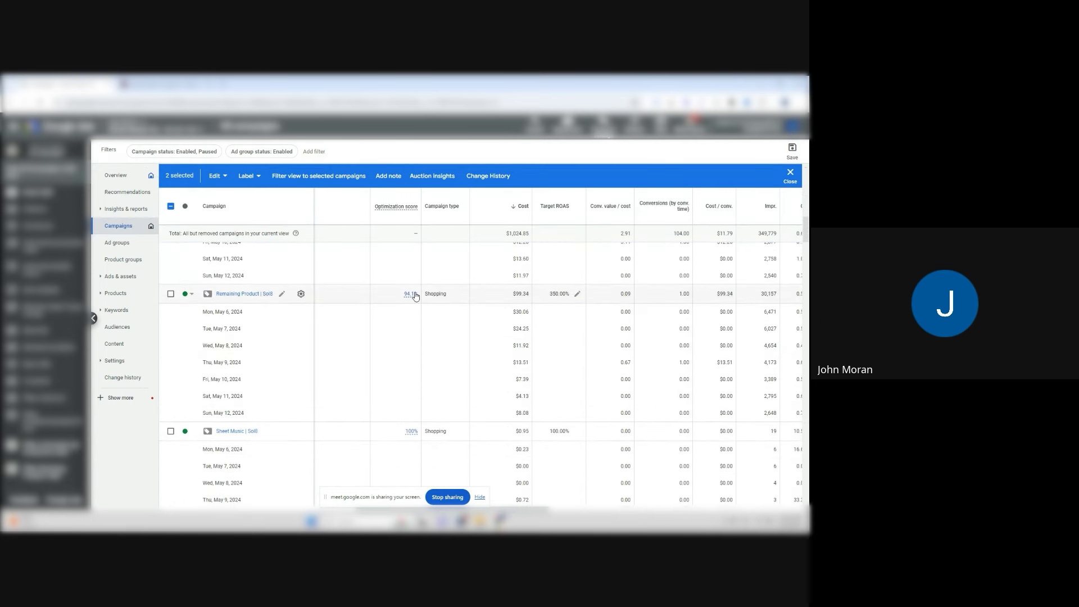
pyautogui.moveTo(512, 294); pyautogui.dragTo(529, 294)
pyautogui.scroll(-1, 529, 295)
pyautogui.scroll(3, 602, 405)
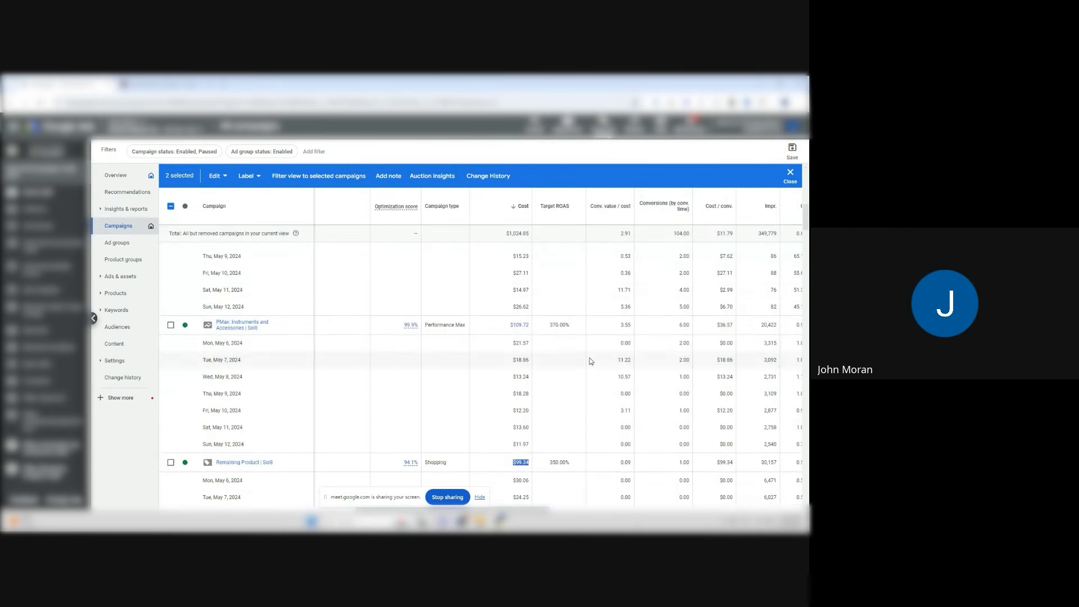
pyautogui.scroll(-5, 596, 365)
pyautogui.scroll(-1, 592, 346)
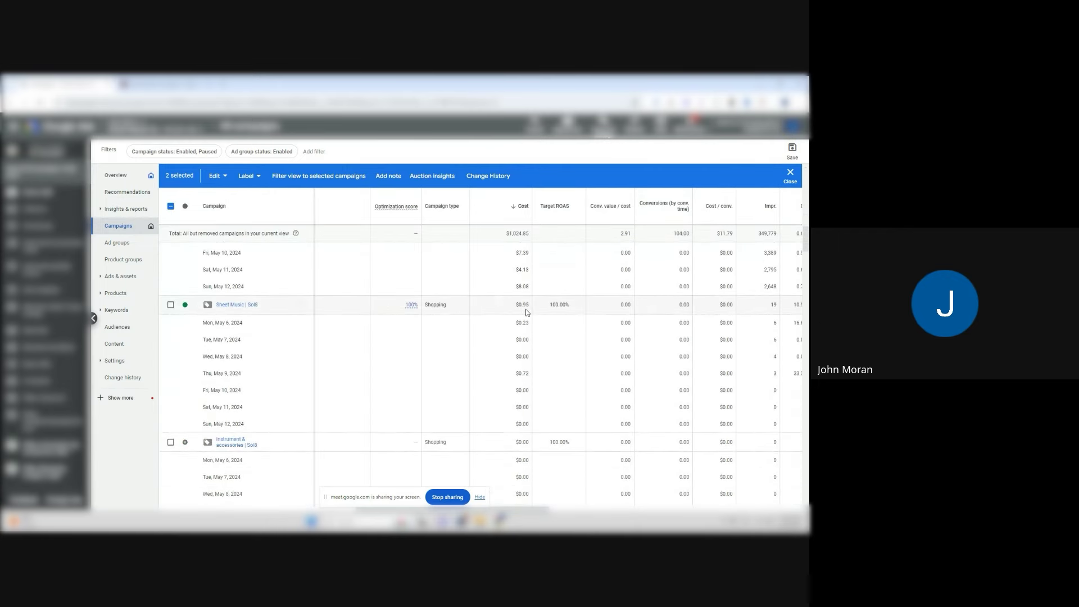
pyautogui.moveTo(515, 304); pyautogui.dragTo(528, 310)
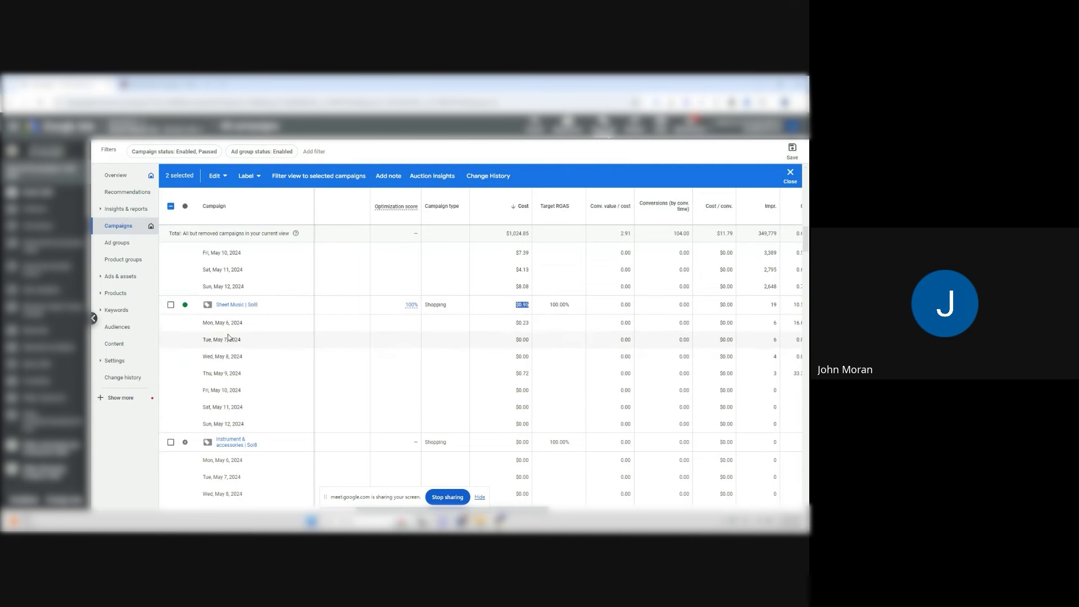
# Filter campaigns to Enabled status and remove the daily segment breakdown
pyautogui.click(174, 151)
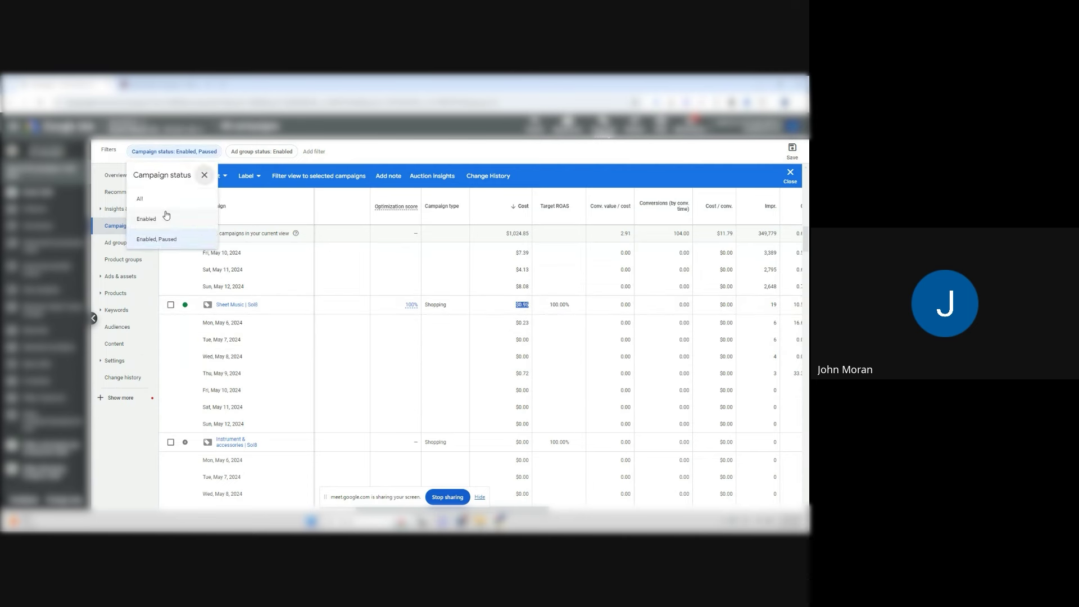
pyautogui.click(146, 219)
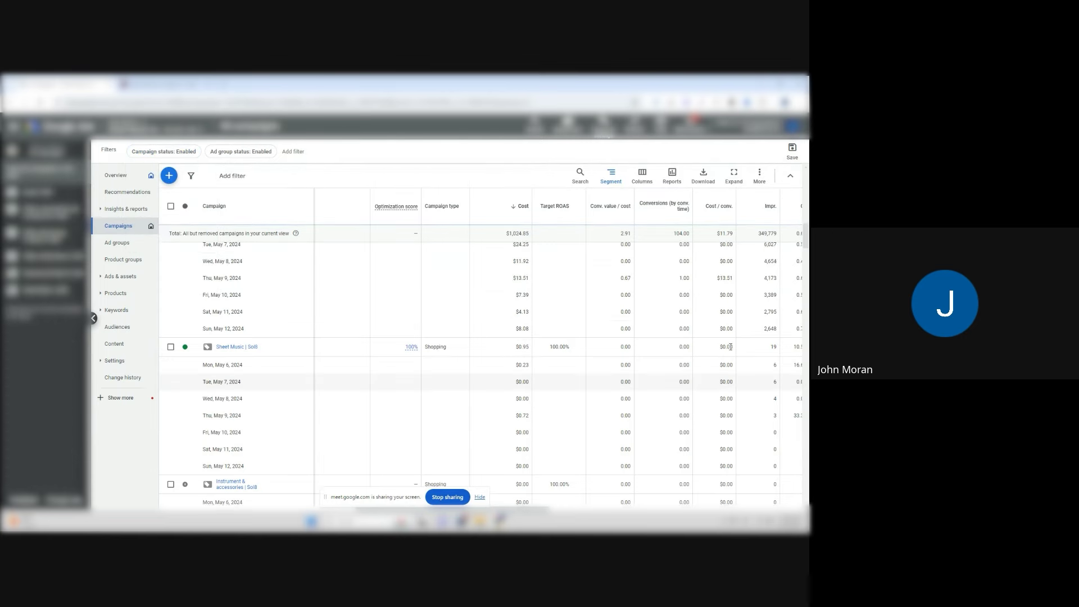
pyautogui.scroll(3, 696, 348)
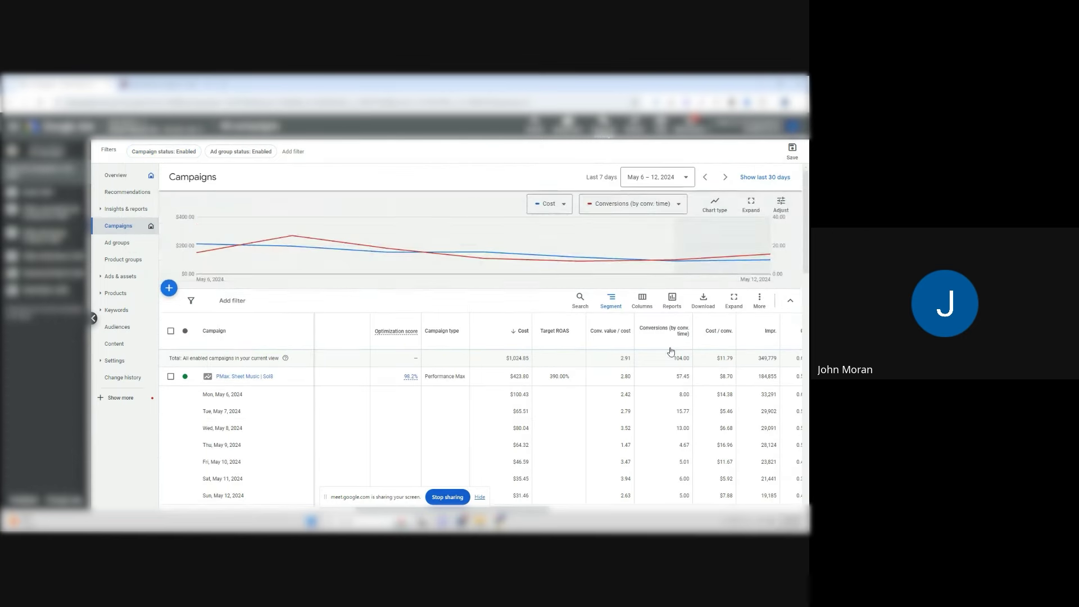
pyautogui.click(611, 301)
pyautogui.click(531, 226)
# Set the date range to Jan 1 – May 12, 2024 and chart it weekly
pyautogui.click(655, 177)
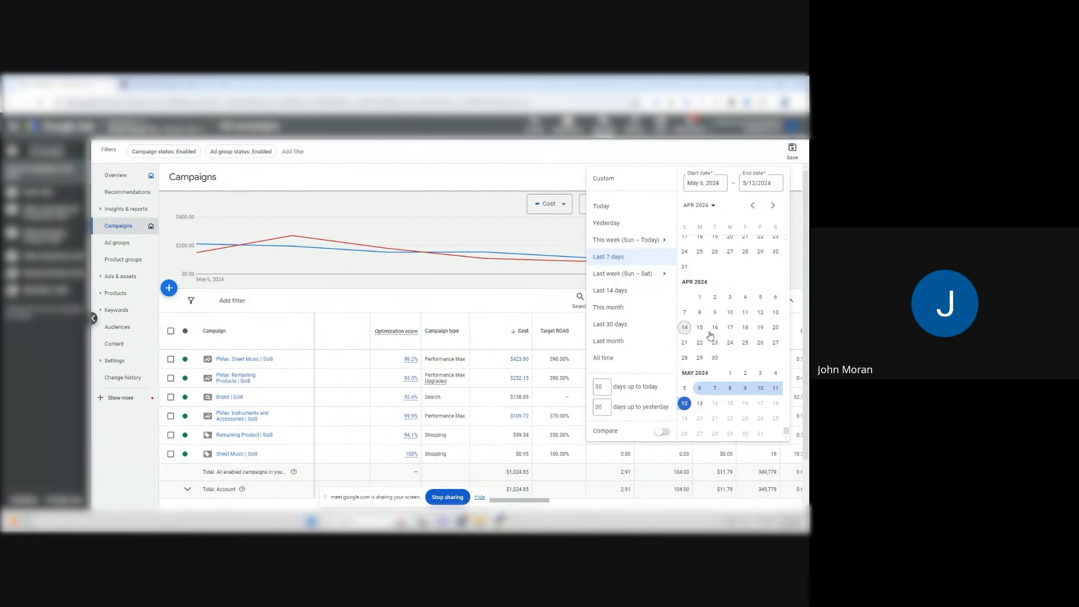
pyautogui.scroll(5, 722, 344)
pyautogui.click(700, 345)
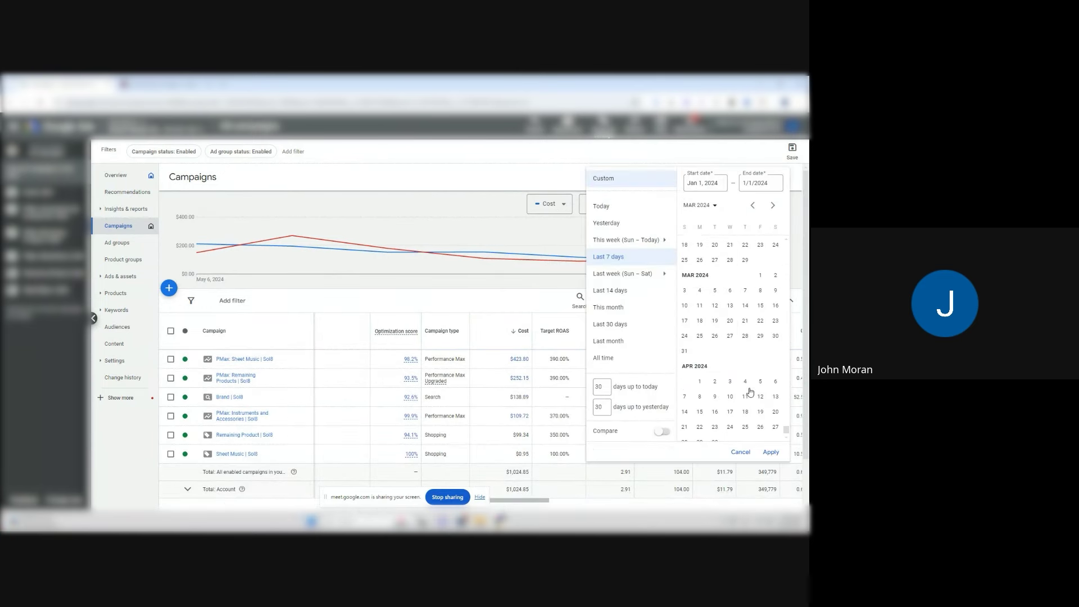
pyautogui.scroll(-5, 731, 382)
pyautogui.click(682, 404)
pyautogui.click(771, 452)
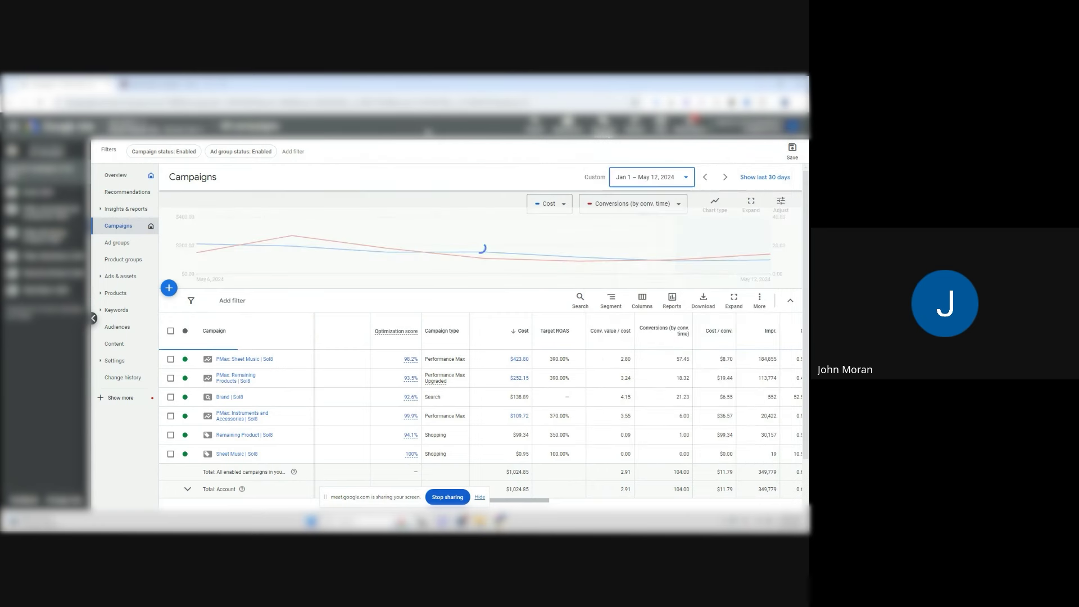
pyautogui.click(781, 203)
pyautogui.click(779, 239)
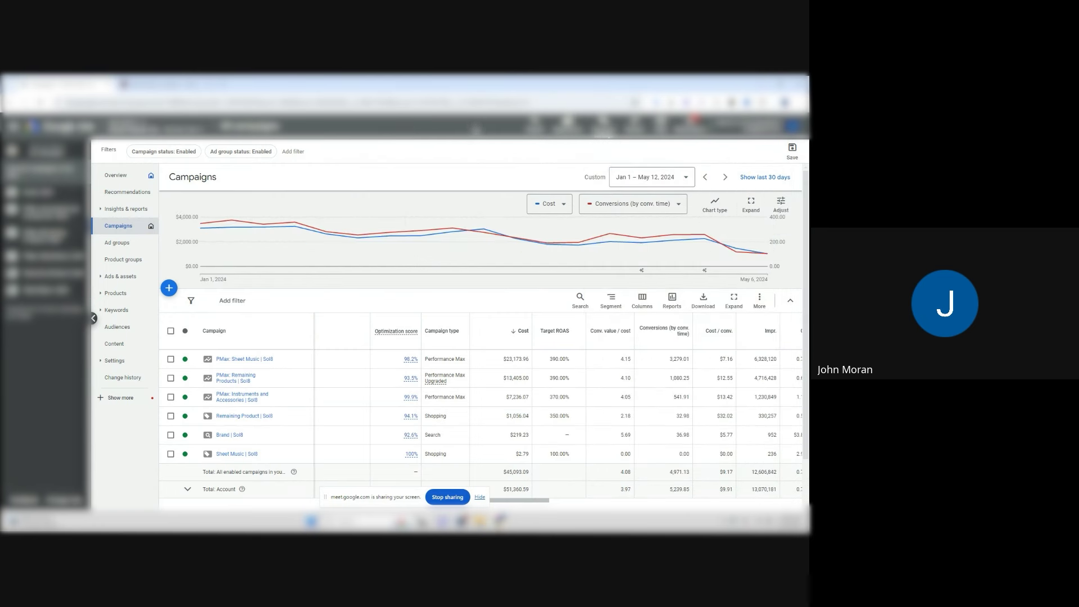
pyautogui.moveTo(207, 226)
# Expand the weekly cost and conversions chart to fill the page
pyautogui.click(748, 209)
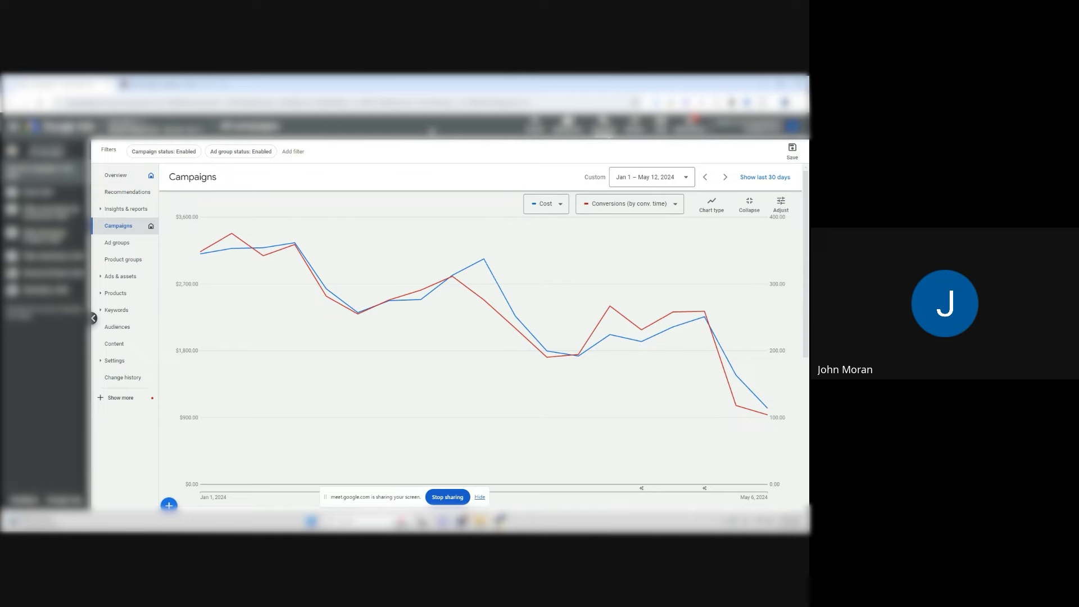
pyautogui.scroll(-5, 557, 314)
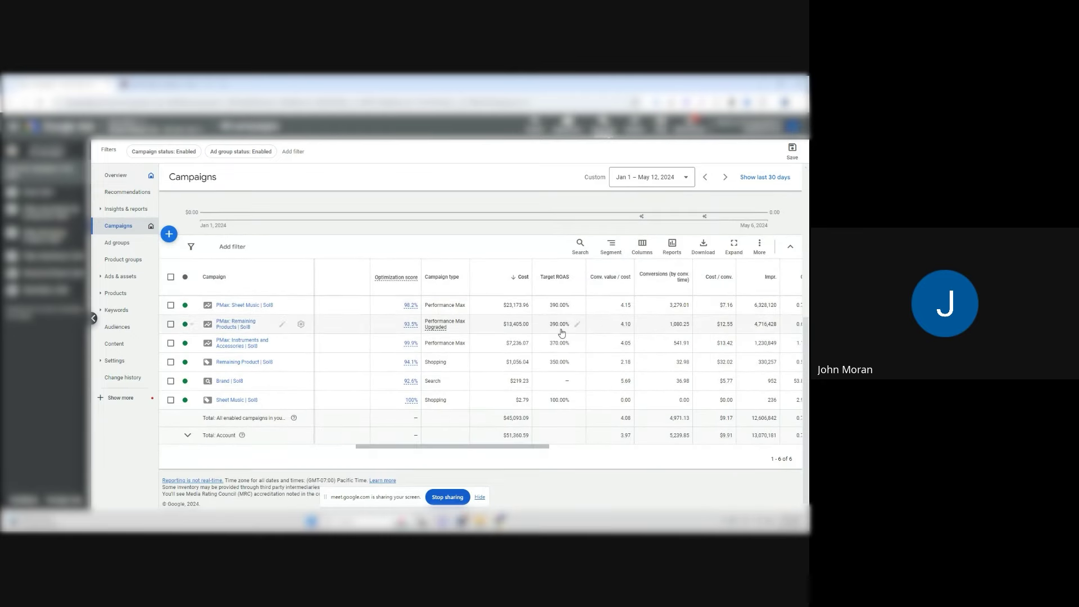
pyautogui.scroll(5, 562, 341)
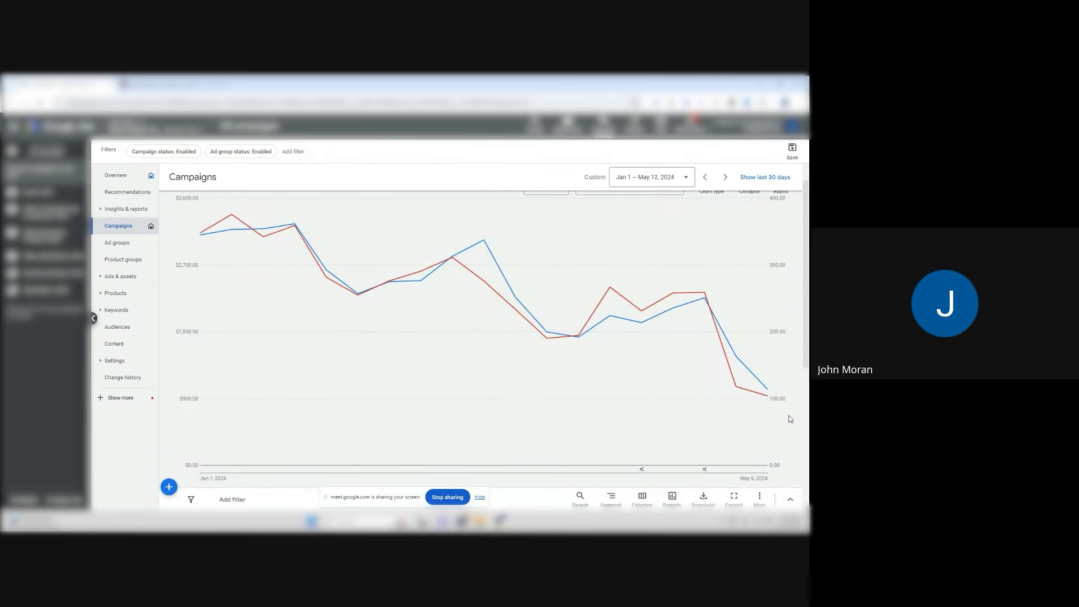
pyautogui.scroll(-5, 579, 376)
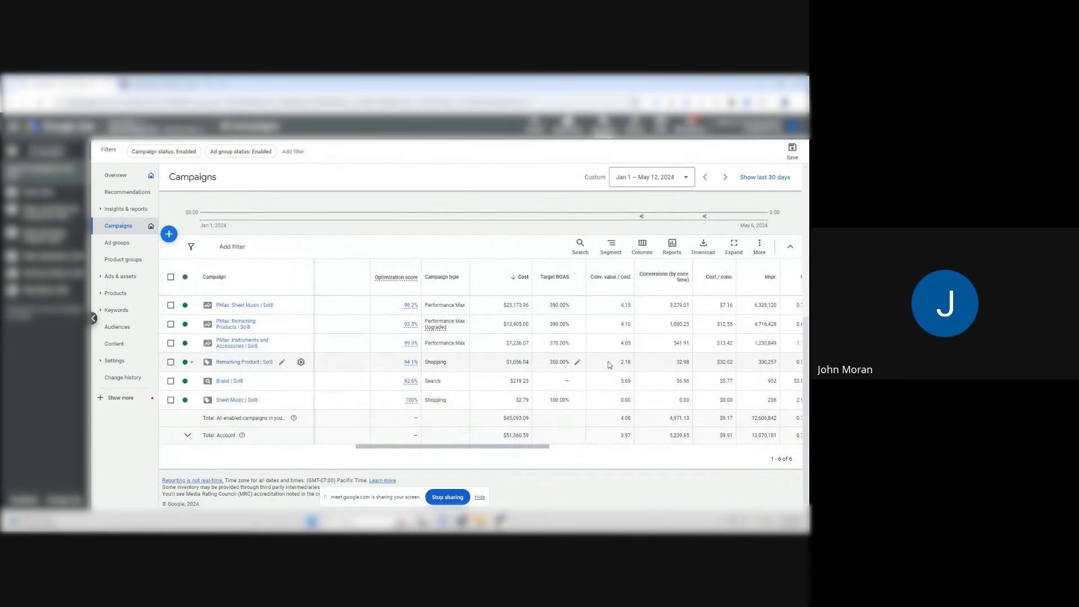
# Select the Sheet Music, Remaining Products and Instruments and Accessories PMax campaigns
pyautogui.click(170, 306)
pyautogui.click(170, 324)
pyautogui.click(171, 343)
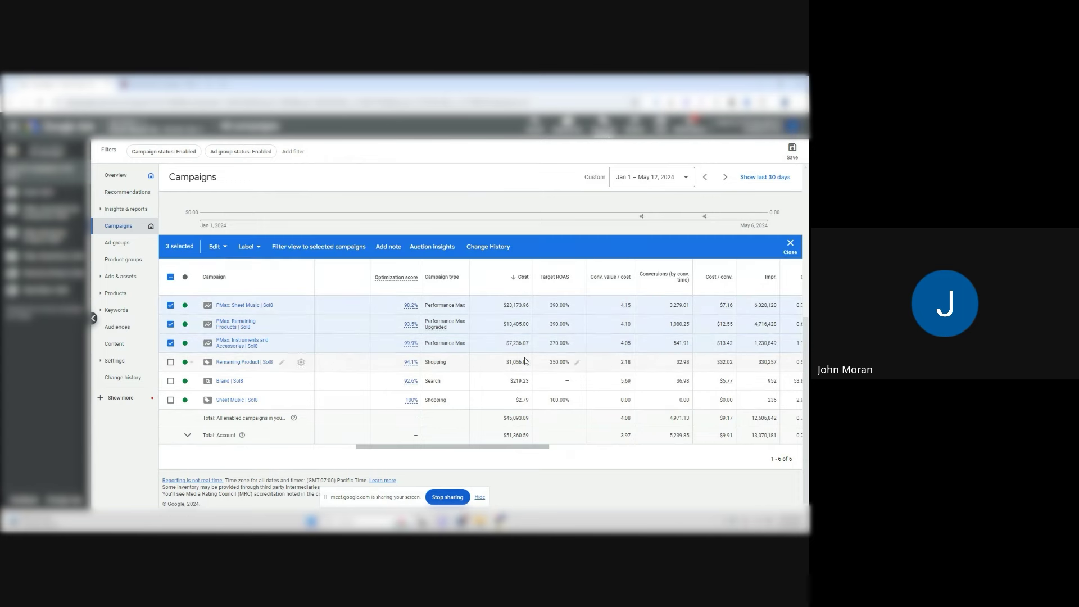
# Change the date range for the three selected PMax campaigns to All time
pyautogui.scroll(5, 645, 288)
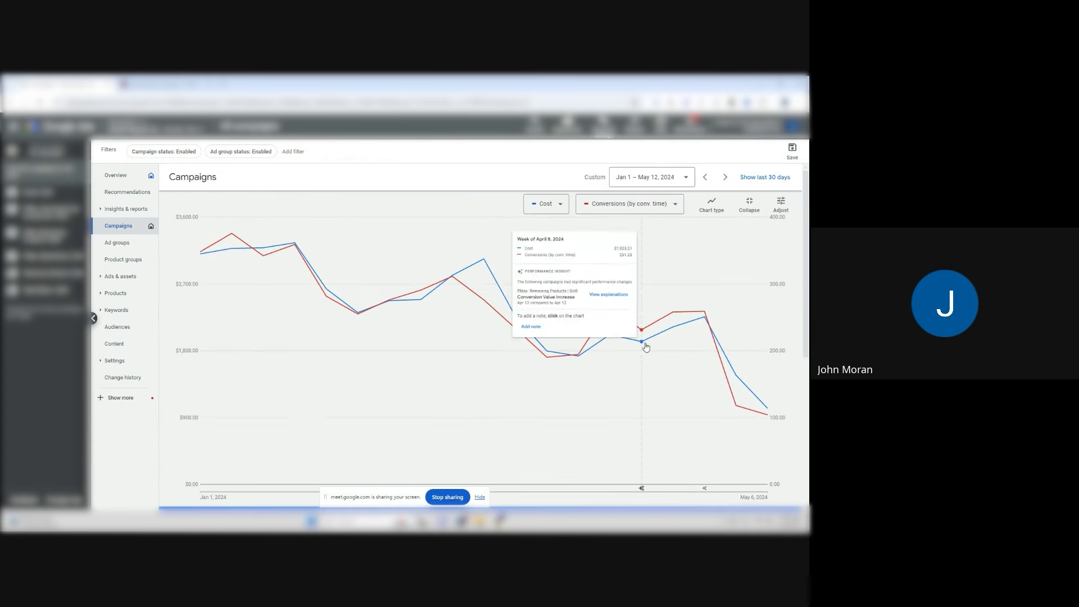
pyautogui.scroll(-2, 646, 289)
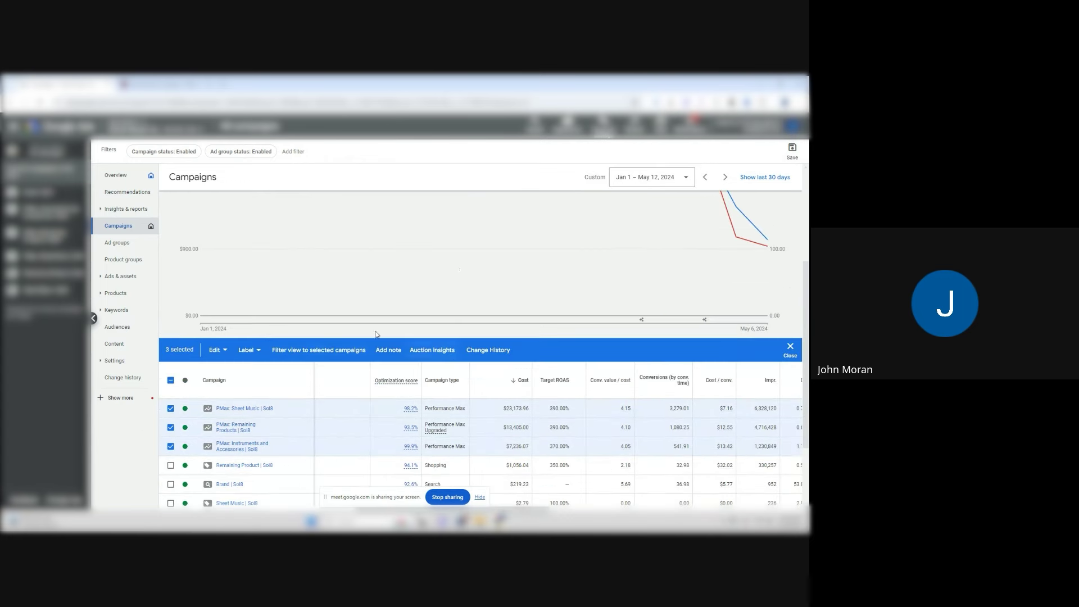
pyautogui.click(661, 177)
pyautogui.click(626, 364)
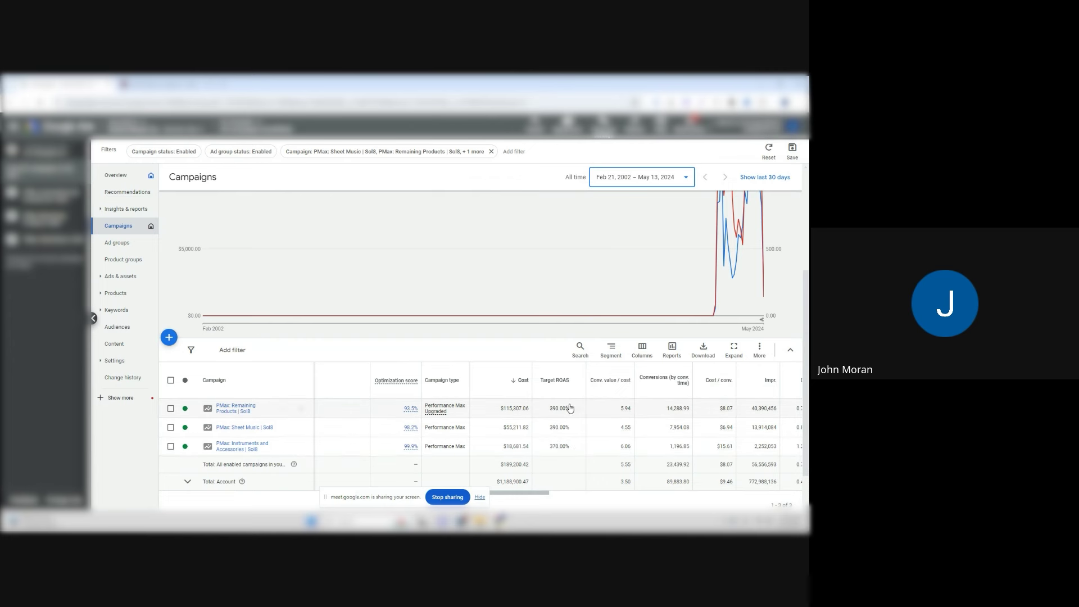
# Try Last 30 days, then set a custom Jan 1 – May 12, 2024 date range
pyautogui.moveTo(639, 234)
pyautogui.click(655, 179)
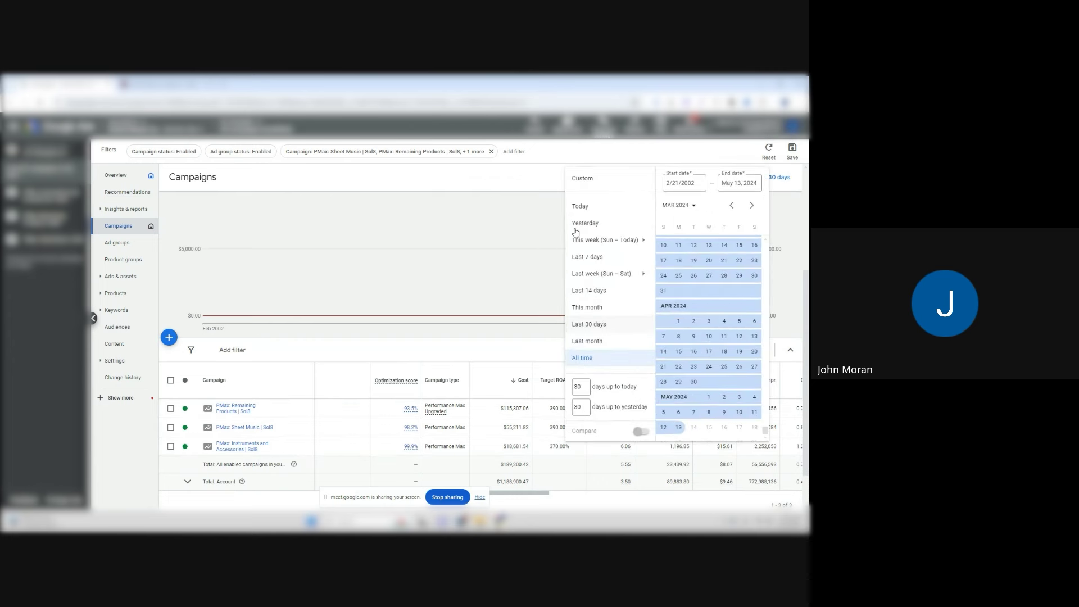
pyautogui.click(601, 325)
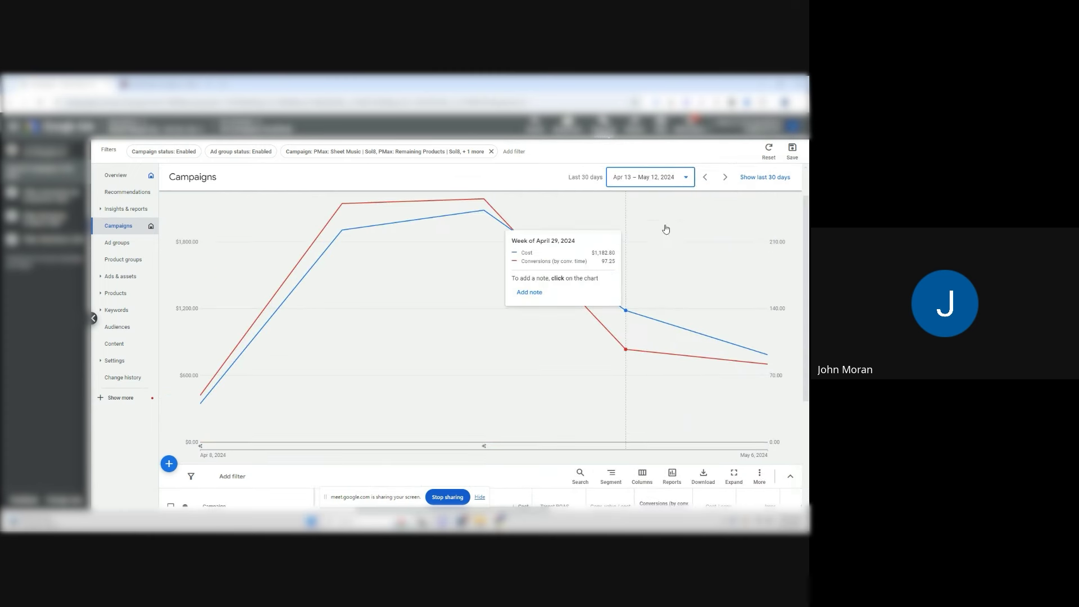
pyautogui.click(650, 177)
pyautogui.scroll(5, 683, 292)
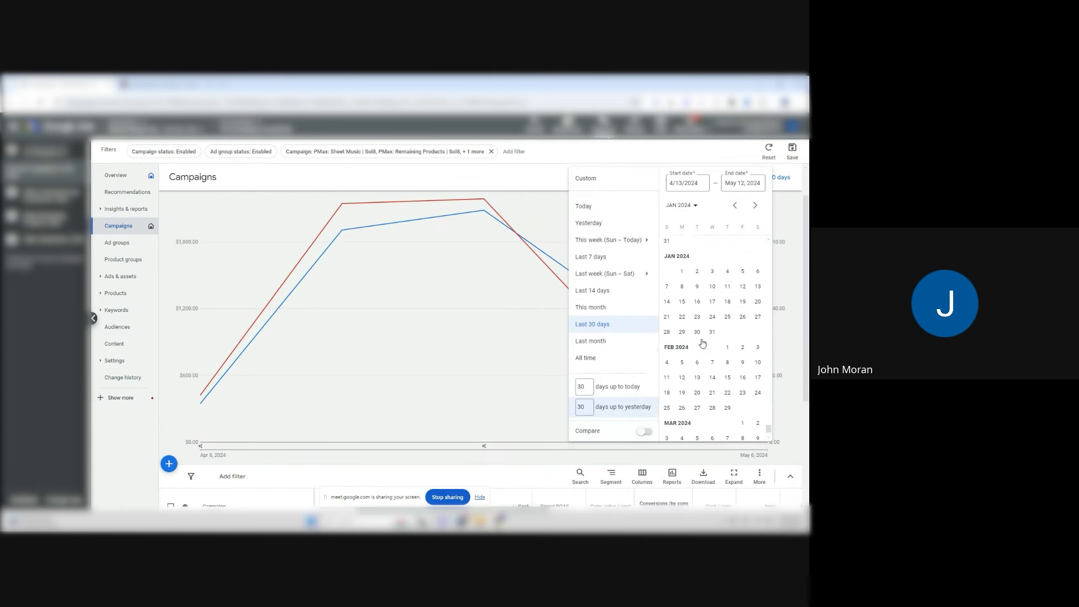
pyautogui.click(683, 294)
pyautogui.click(753, 453)
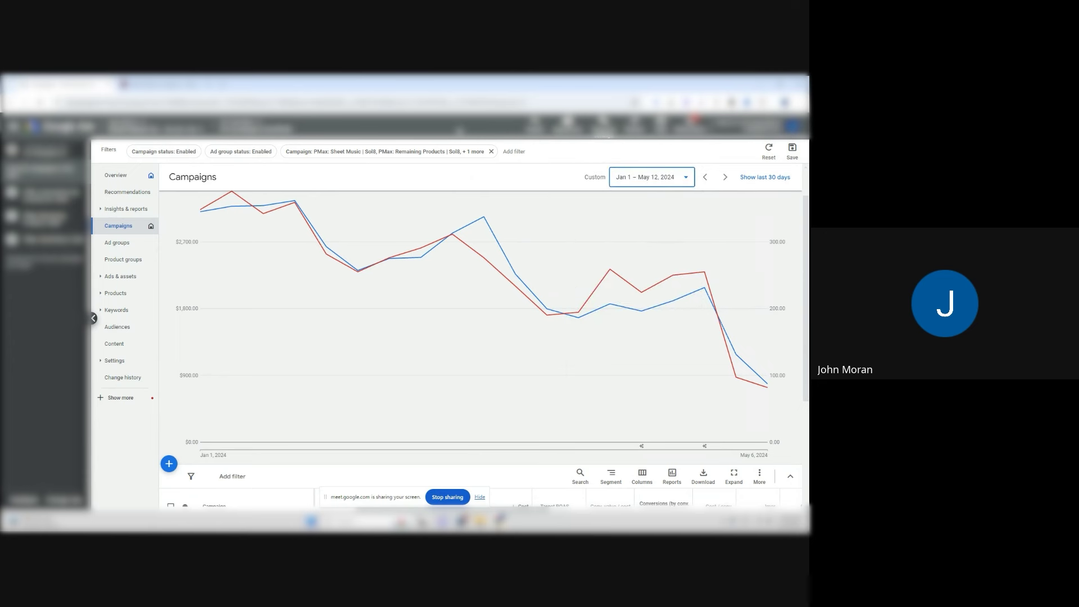
pyautogui.scroll(1, 393, 280)
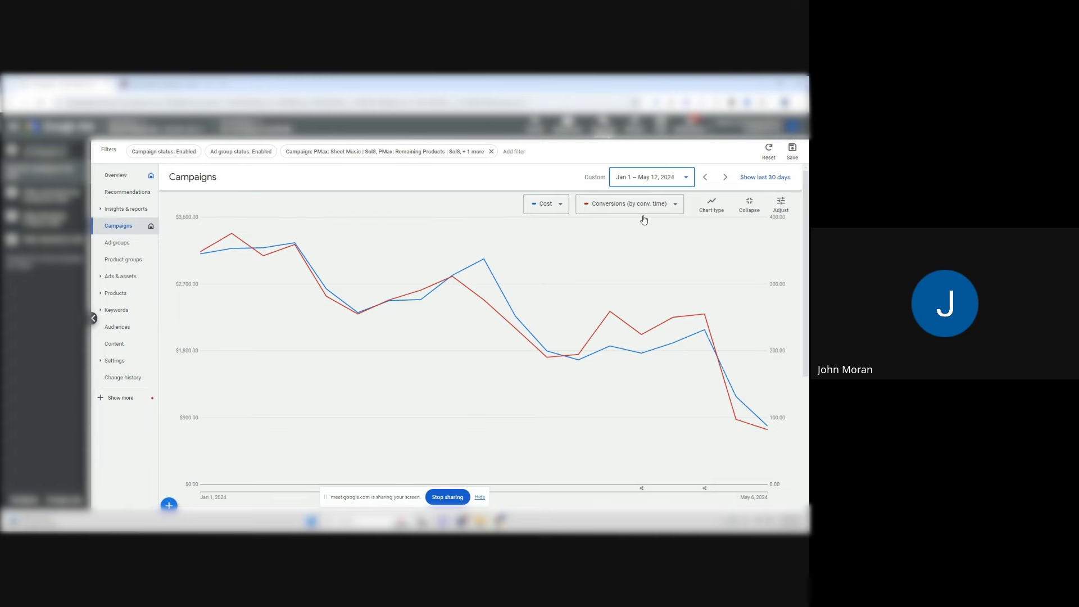
# Collapse the cost and conversions chart to reveal the campaigns table
pyautogui.scroll(-3, 644, 220)
pyautogui.scroll(3, 594, 343)
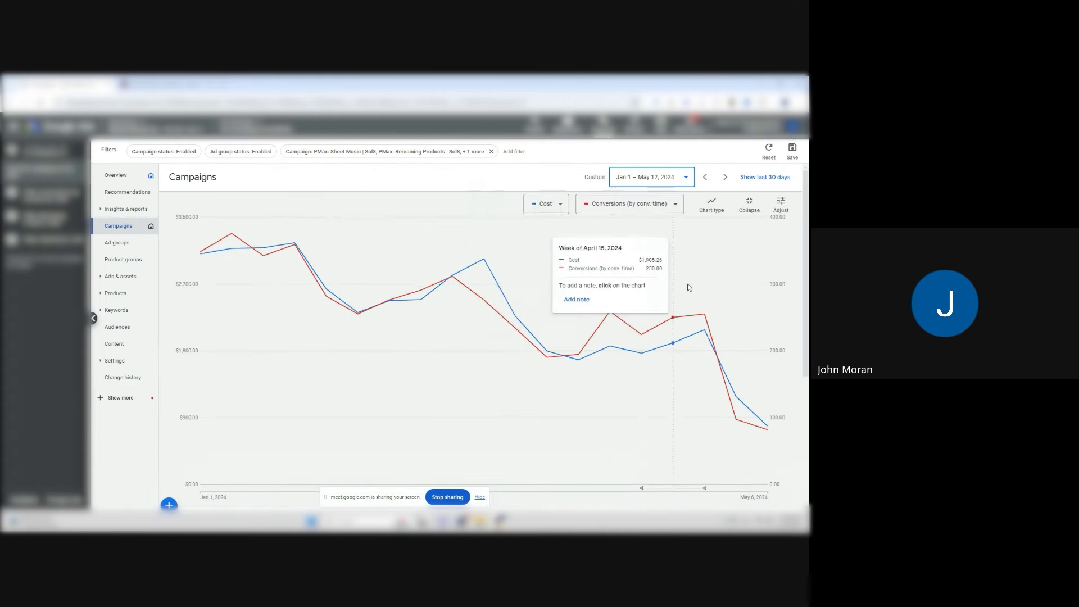
pyautogui.click(748, 205)
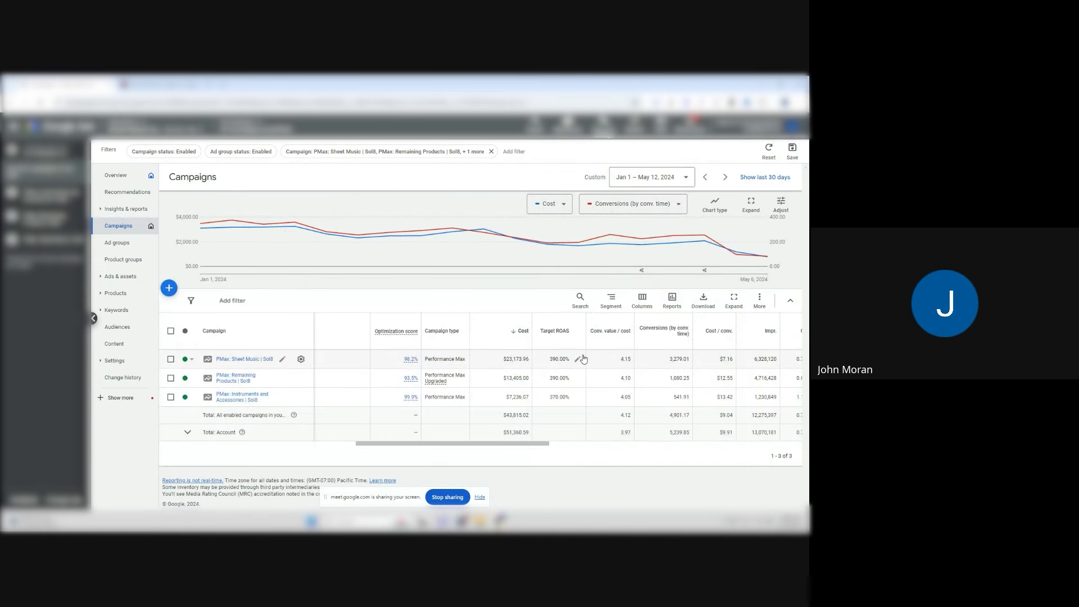
pyautogui.moveTo(464, 445); pyautogui.dragTo(730, 453)
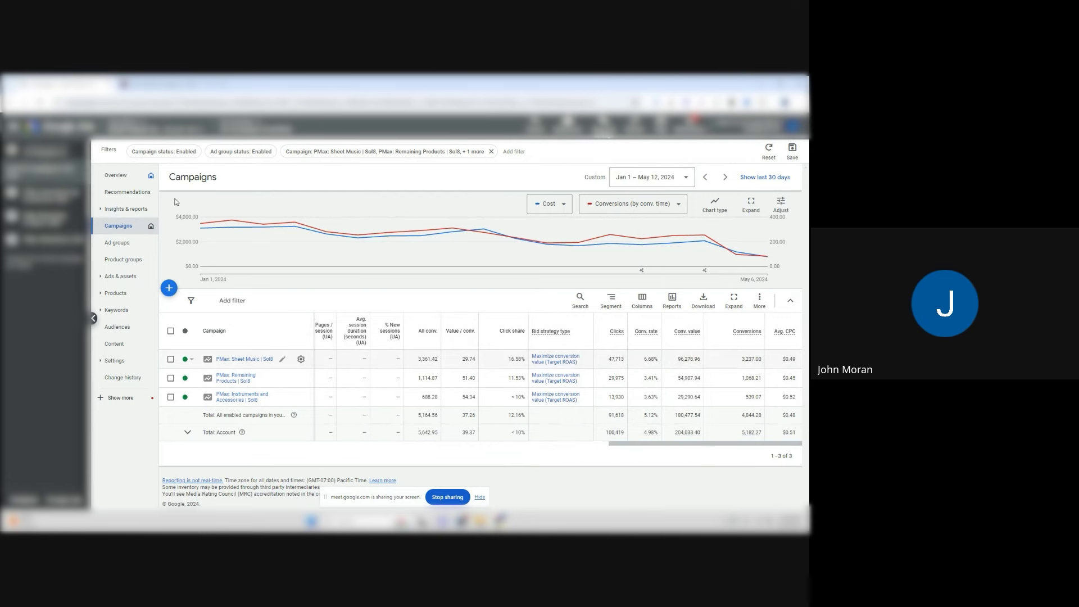
# Open PMax Sheet Music's insights and check the Show rows options, leaving them unchanged
pyautogui.click(251, 360)
pyautogui.scroll(-4, 285, 316)
pyautogui.scroll(-12, 285, 317)
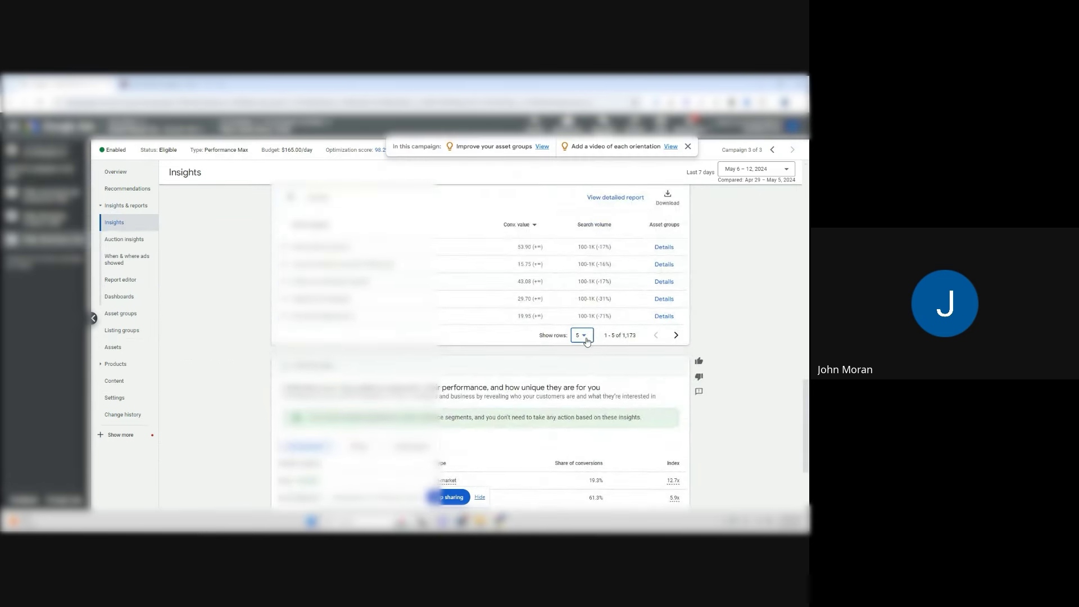
pyautogui.click(582, 335)
pyautogui.click(579, 345)
pyautogui.moveTo(535, 226)
# Return to all campaigns and scroll the table right to show bid strategy, clicks, conversion value and conversions
pyautogui.click(317, 132)
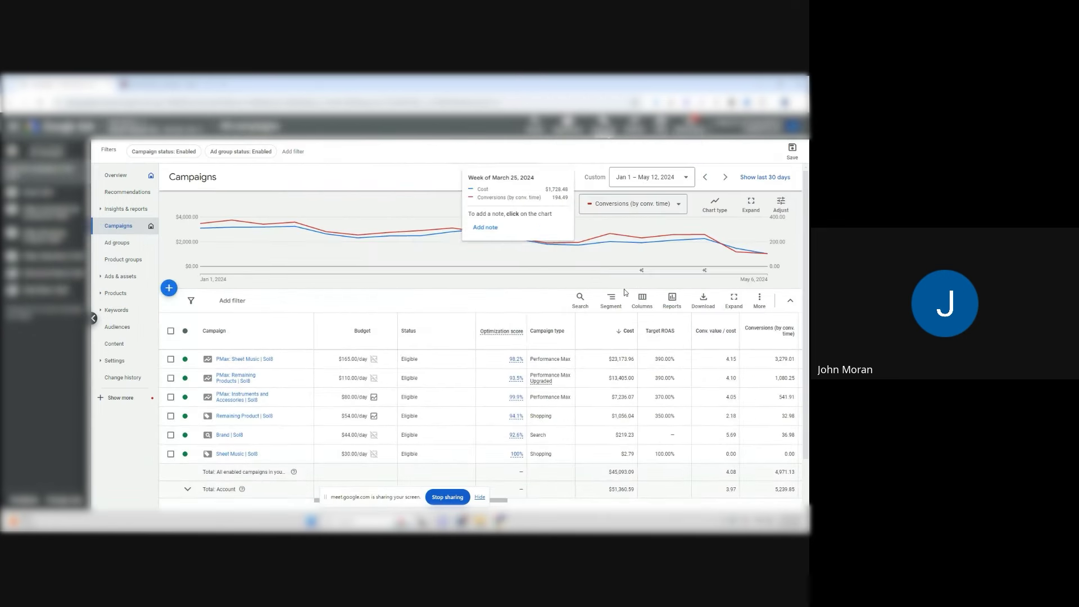
pyautogui.scroll(-1, 612, 323)
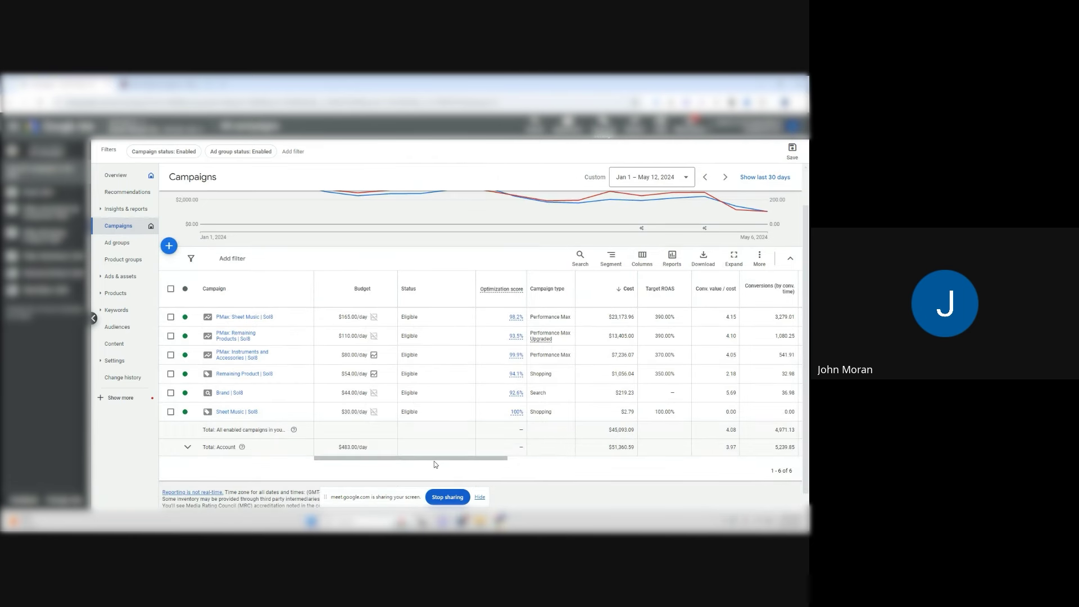
pyautogui.moveTo(432, 460); pyautogui.dragTo(477, 462)
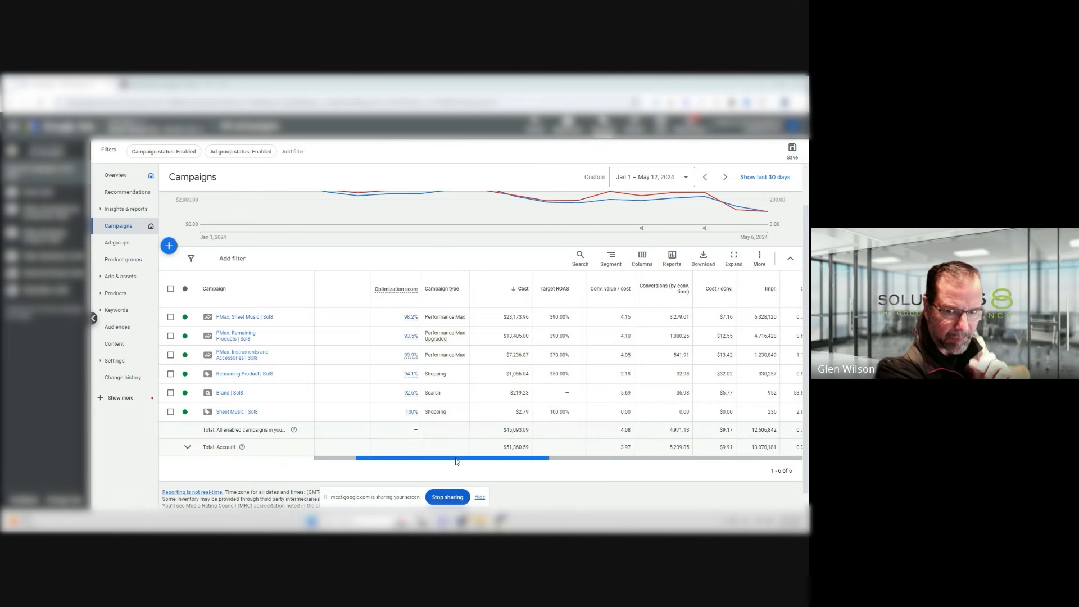
pyautogui.moveTo(456, 460); pyautogui.dragTo(709, 460)
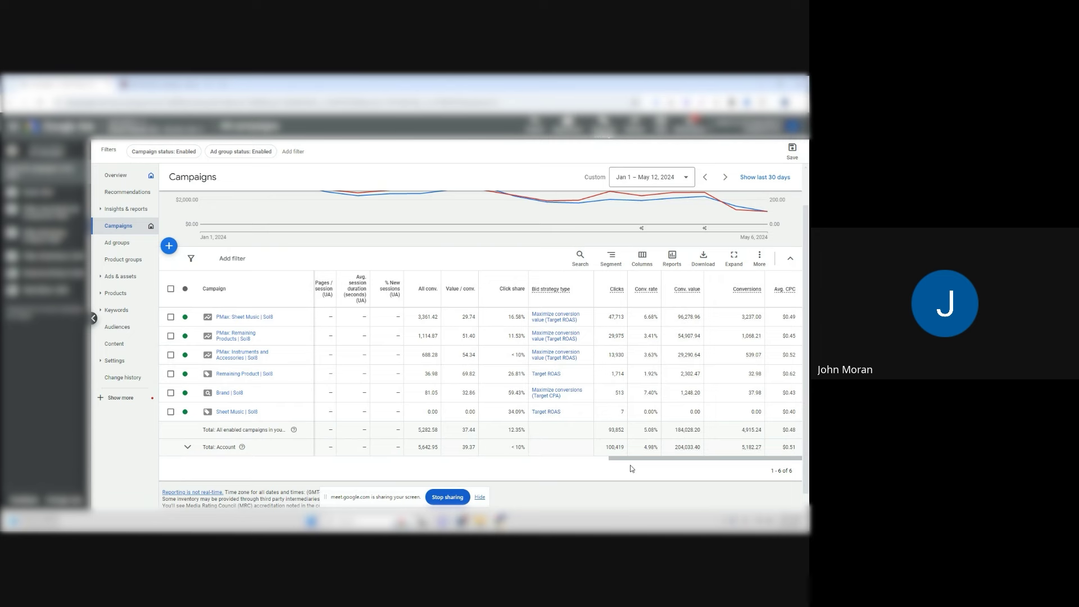
pyautogui.scroll(1, 631, 468)
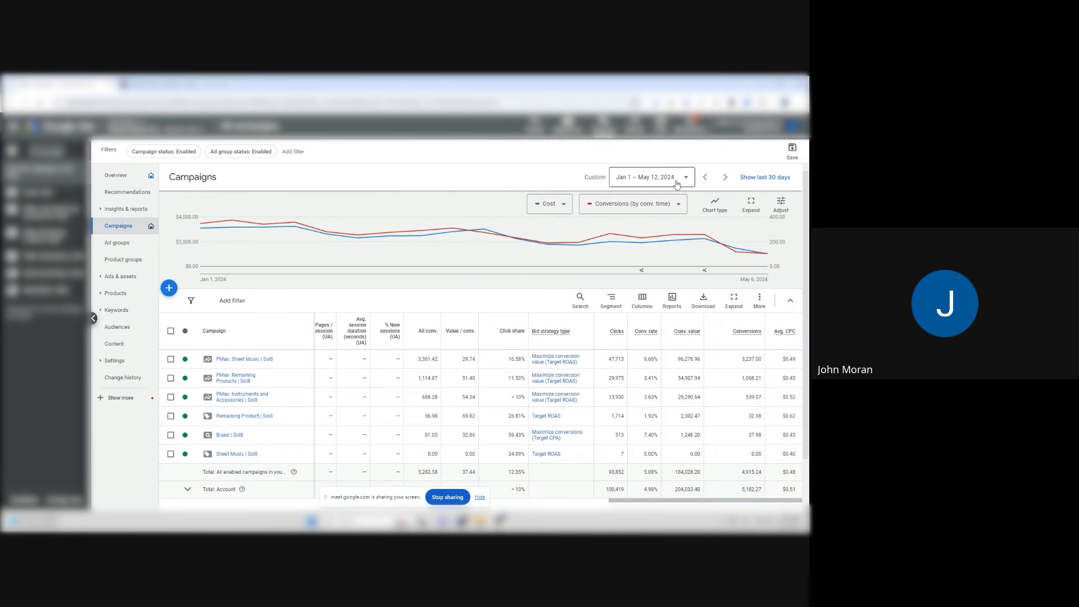
# Expand the Jan–May chart and capture its area as a screenshot
pyautogui.click(751, 203)
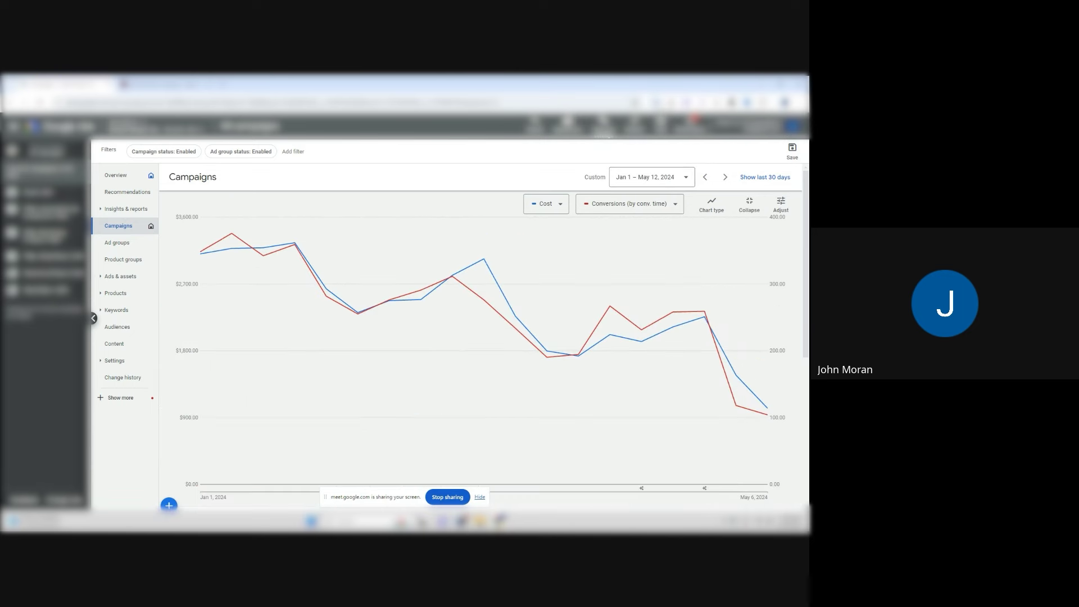
pyautogui.press('Print')
pyautogui.moveTo(158, 176); pyautogui.dragTo(800, 482)
# Draw three red arrows along the chart's downward trend, then close the capture
pyautogui.click(150, 413)
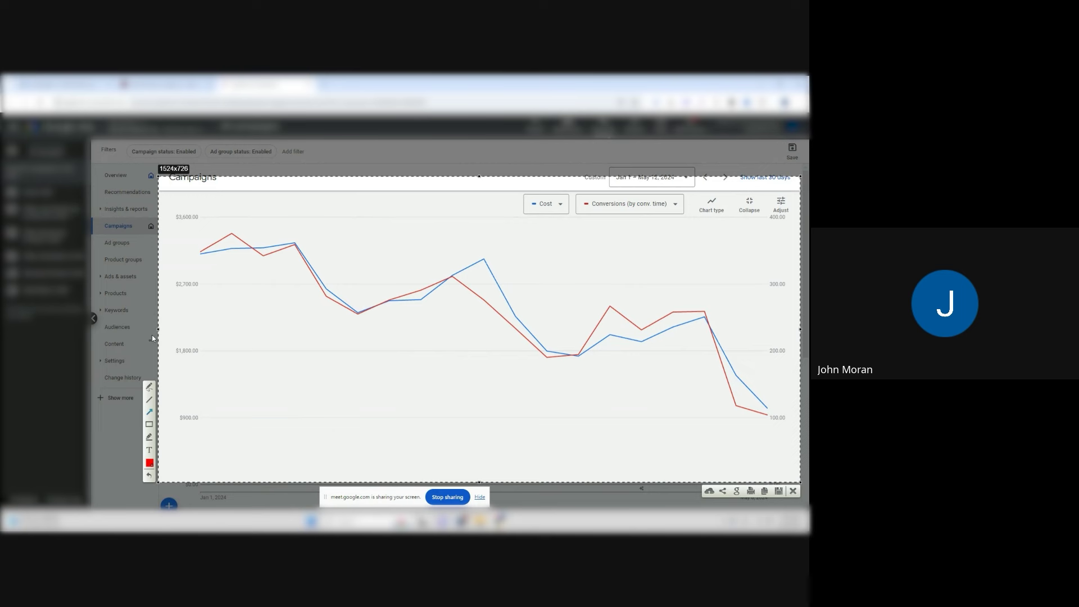
pyautogui.moveTo(203, 249); pyautogui.dragTo(789, 236)
pyautogui.moveTo(209, 248)
pyautogui.mouseDown()
pyautogui.moveTo(722, 383)
pyautogui.moveTo(773, 415)
pyautogui.mouseUp()
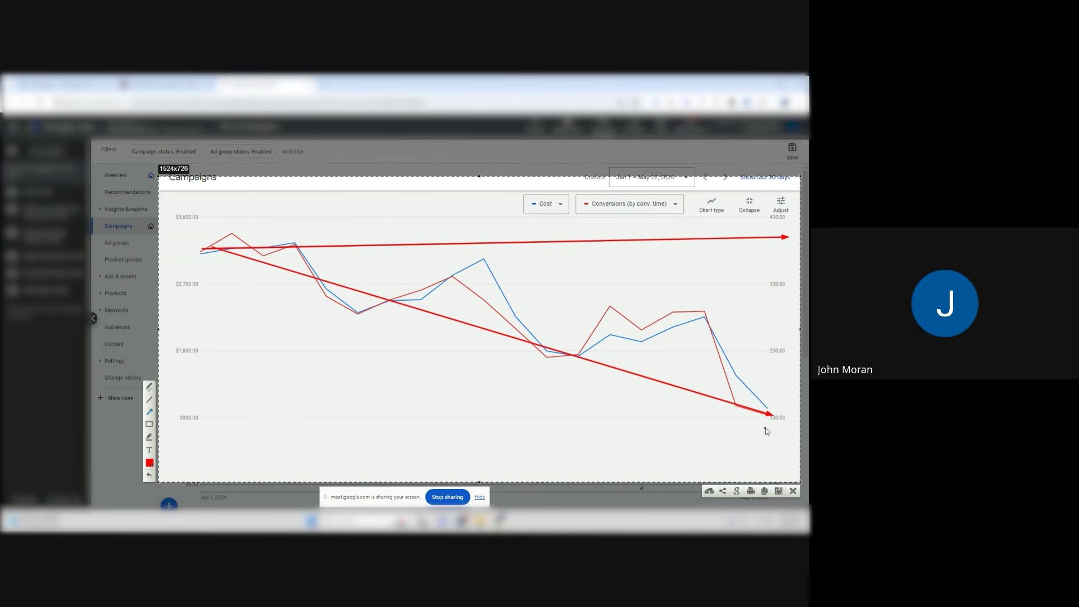
pyautogui.moveTo(765, 428)
pyautogui.mouseDown()
pyautogui.moveTo(305, 299)
pyautogui.moveTo(211, 251)
pyautogui.mouseUp()
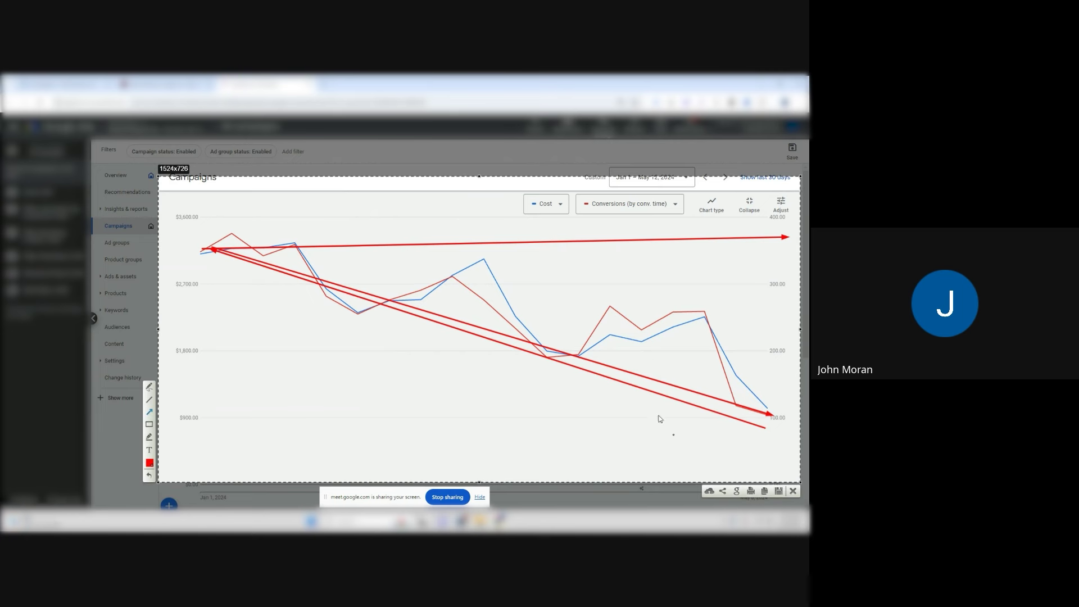
pyautogui.press('Escape')
# In PMax Sheet Music's insights, show Clicks per search term, open Show rows, and sort by clicks
pyautogui.scroll(-3, 402, 330)
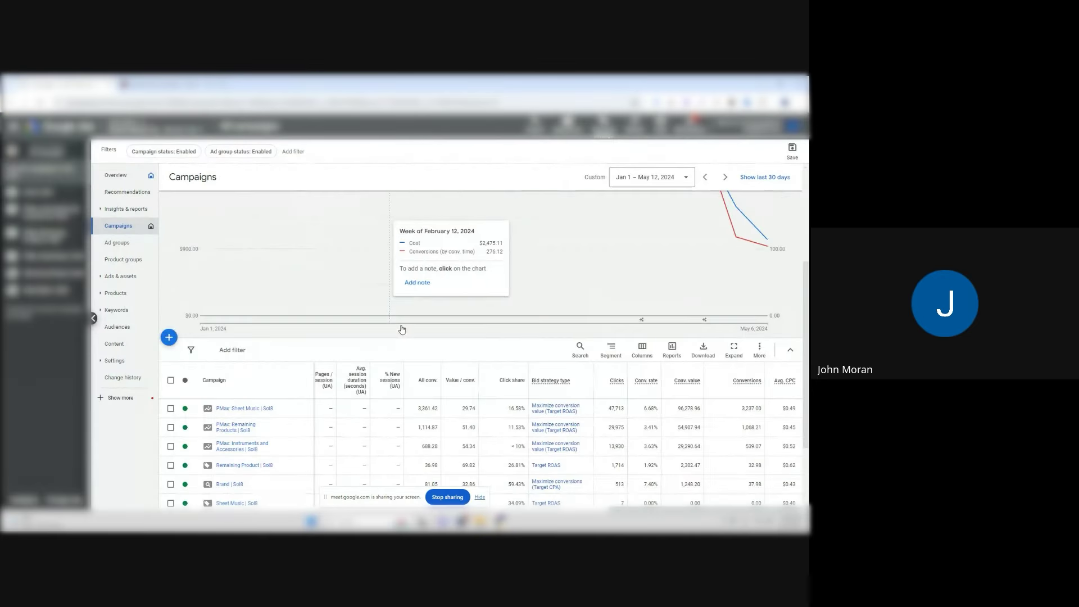
pyautogui.click(234, 409)
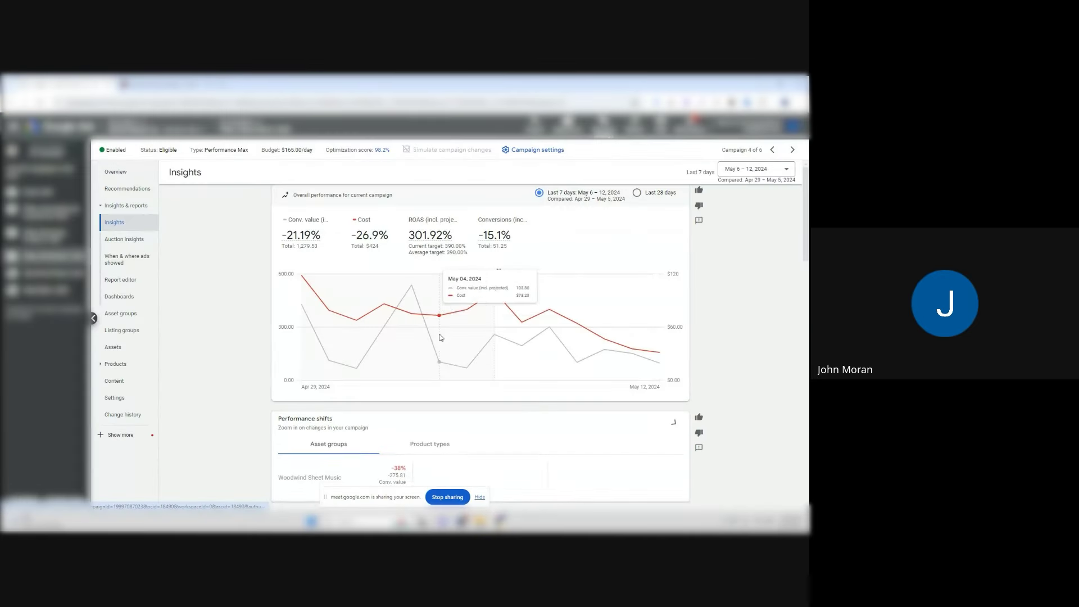
pyautogui.scroll(-15, 197, 305)
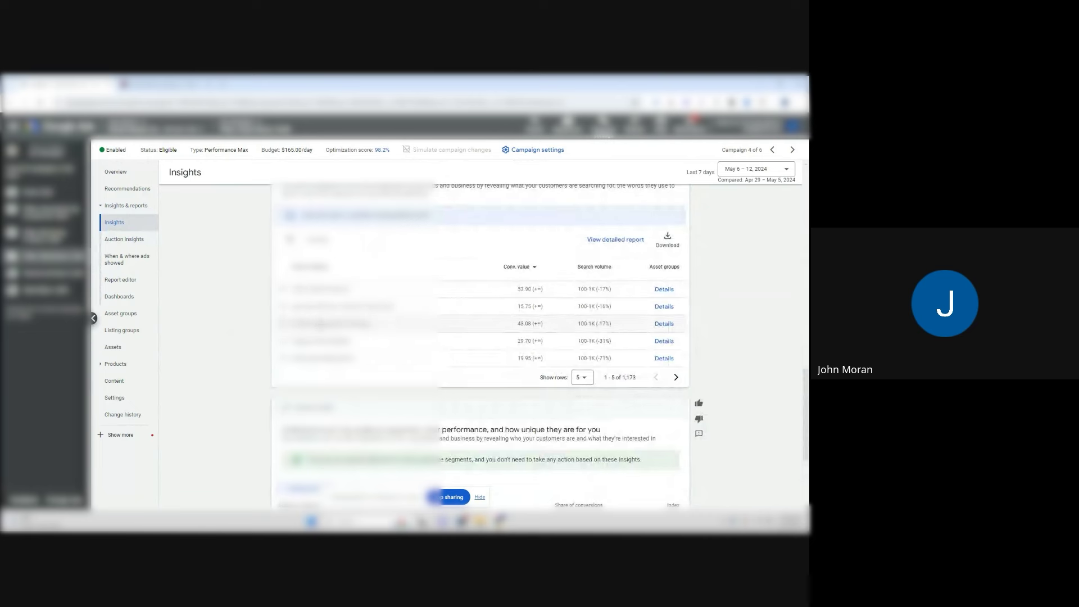
pyautogui.click(519, 267)
pyautogui.click(524, 288)
pyautogui.click(582, 377)
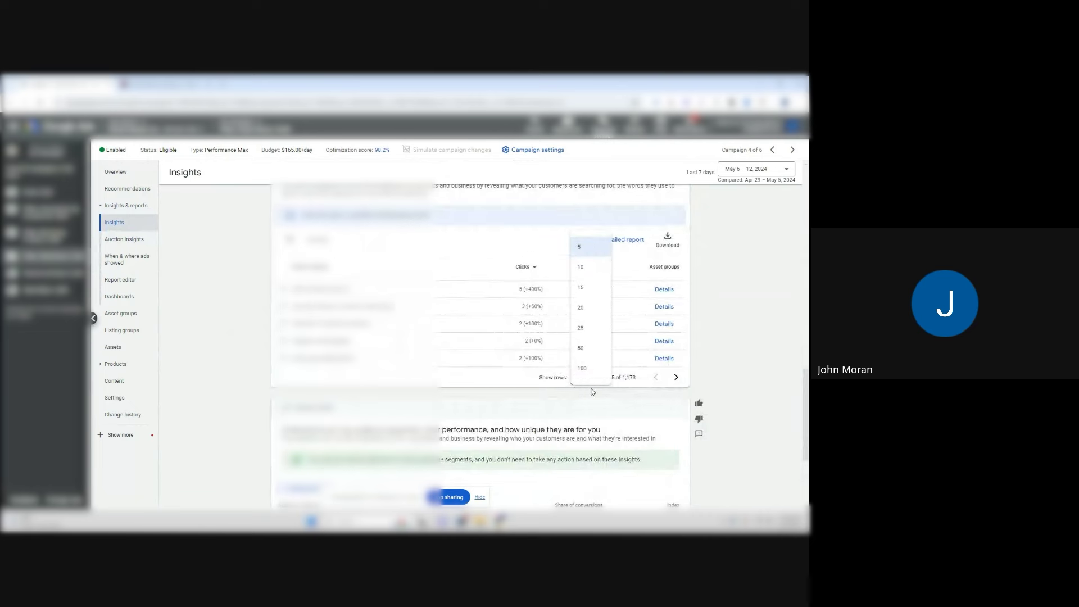
pyautogui.scroll(-2, 733, 352)
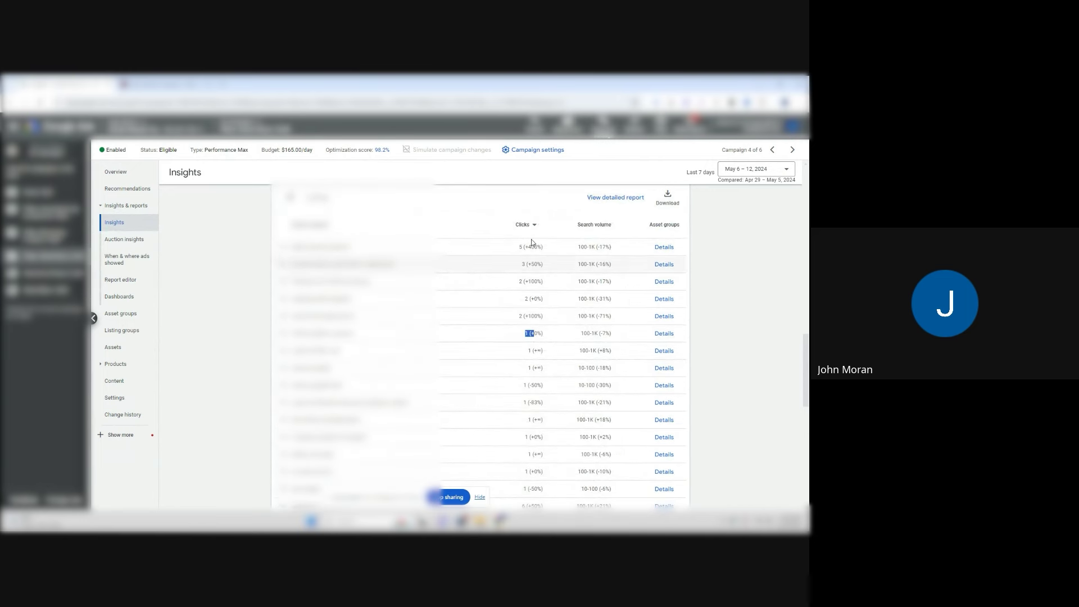
pyautogui.click(527, 225)
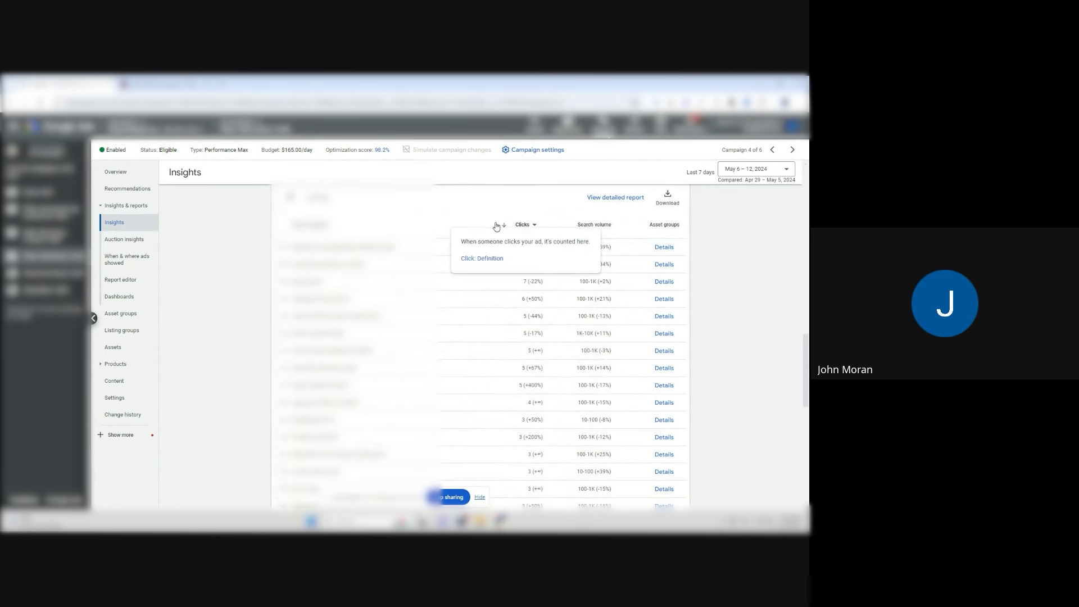
# Switch the search-terms column to Conversions, then back to Clicks
pyautogui.click(526, 225)
pyautogui.click(532, 229)
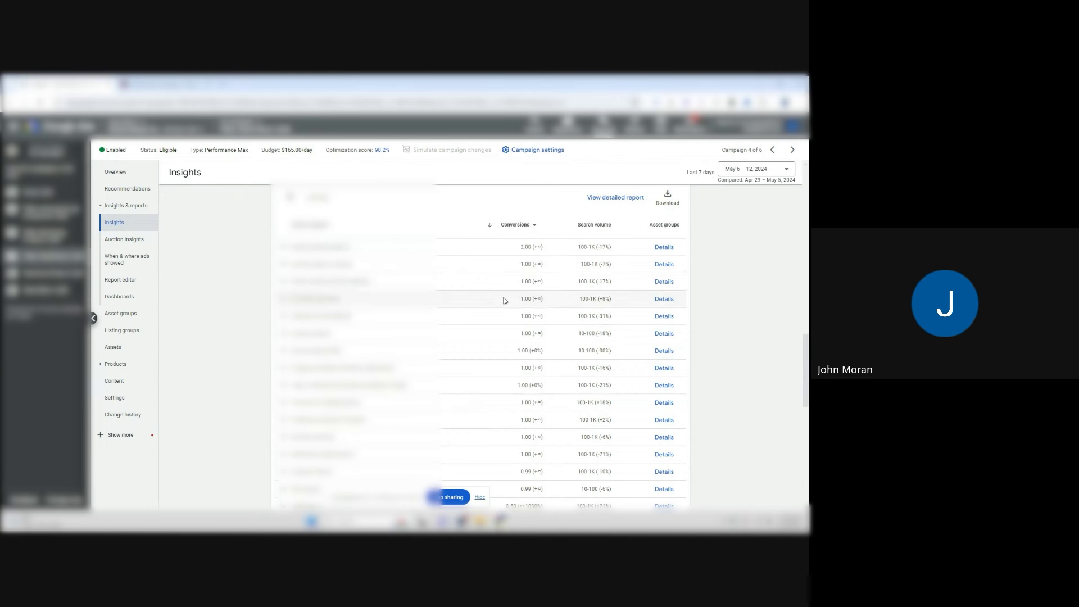
pyautogui.doubleClick(336, 300)
pyautogui.click(533, 226)
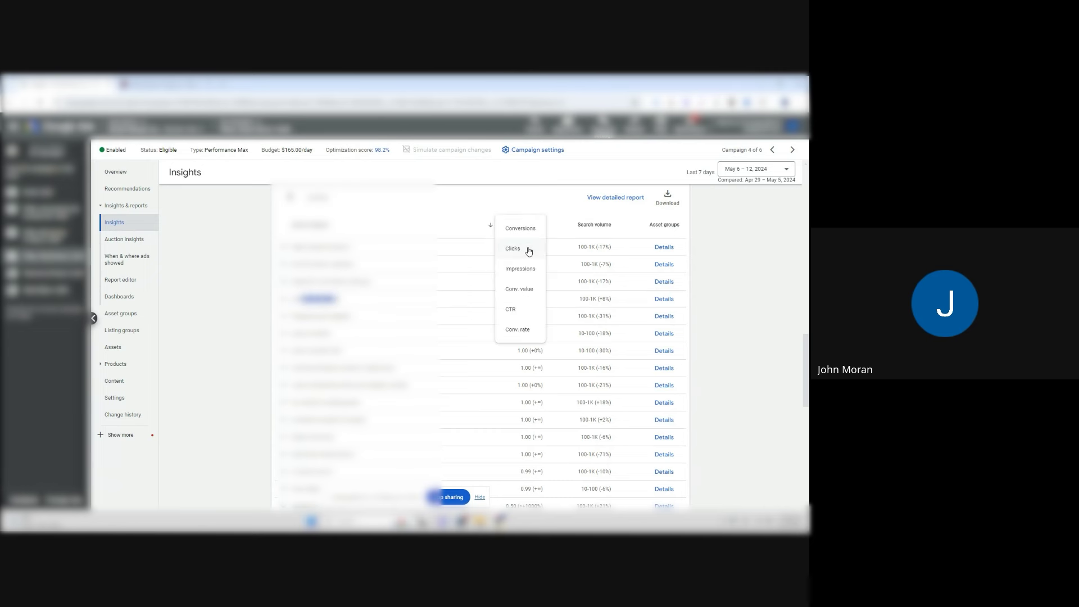
pyautogui.click(528, 249)
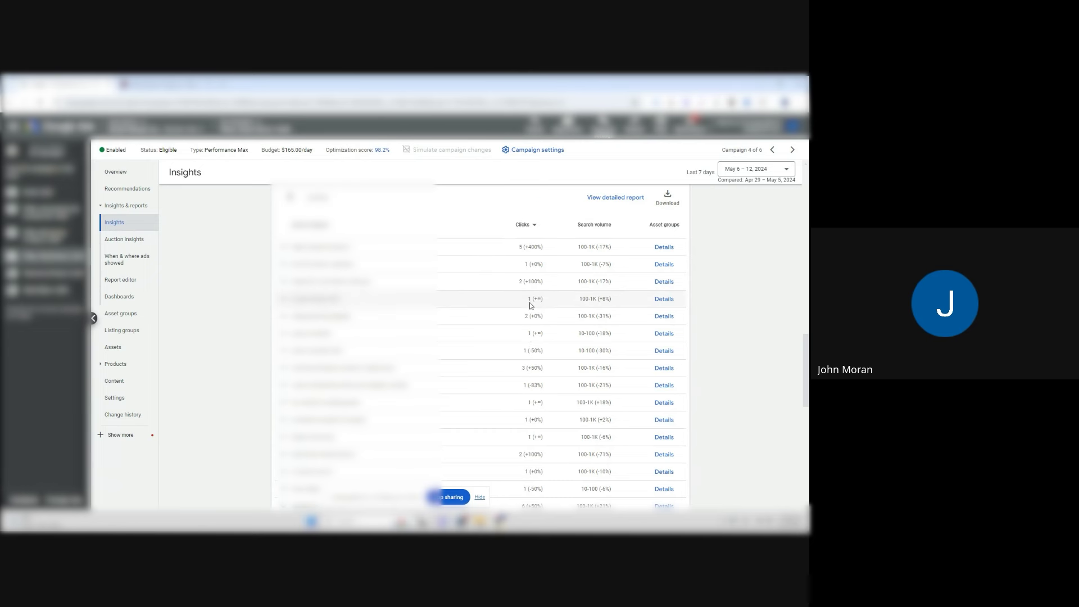